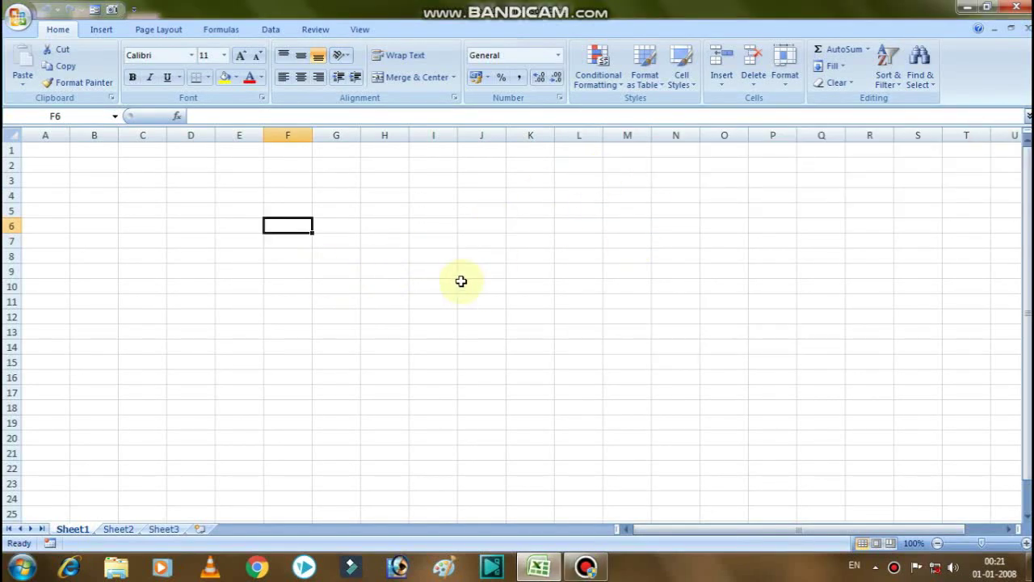
Click through cells around G6, G7 and H6 in the empty sheet.
left_click(390, 231)
left_click(380, 243)
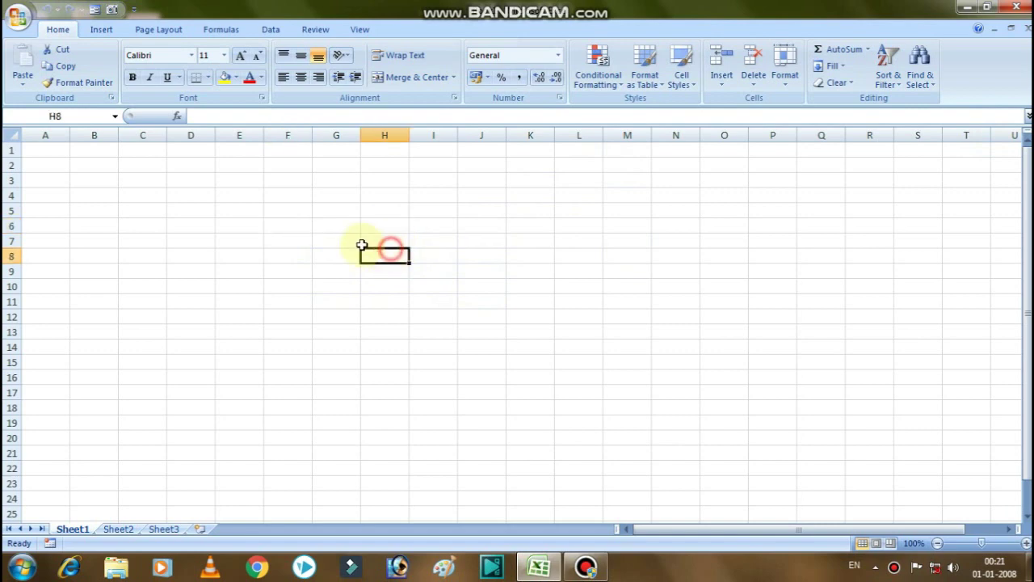
left_click(340, 239)
left_click(337, 227)
left_click(371, 225)
left_click(368, 239)
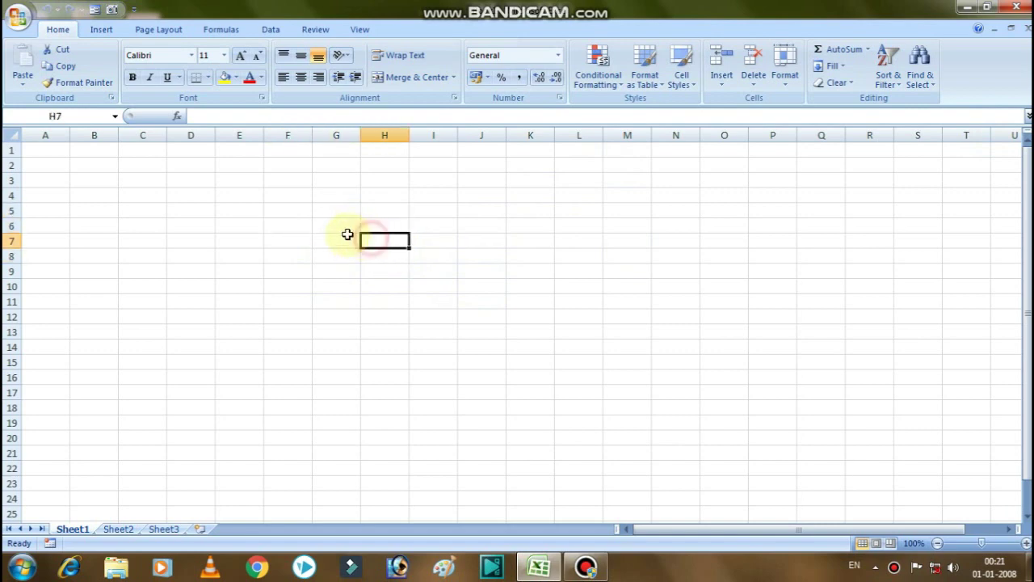
left_click(343, 228)
left_click(391, 241)
left_click(384, 226)
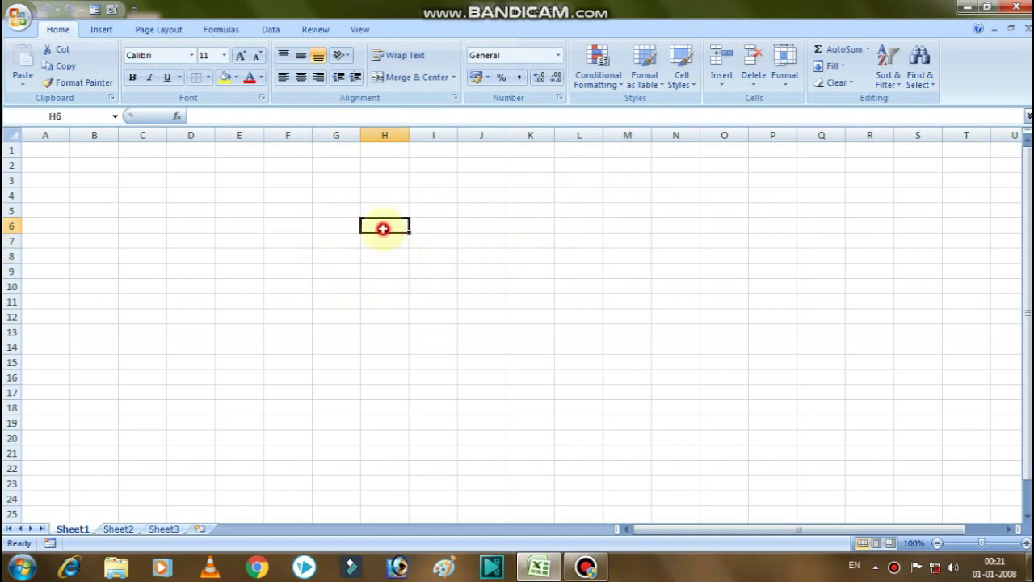
left_click(342, 226)
left_click(346, 240)
left_click(394, 239)
left_click(386, 226)
left_click(346, 231)
left_click(345, 241)
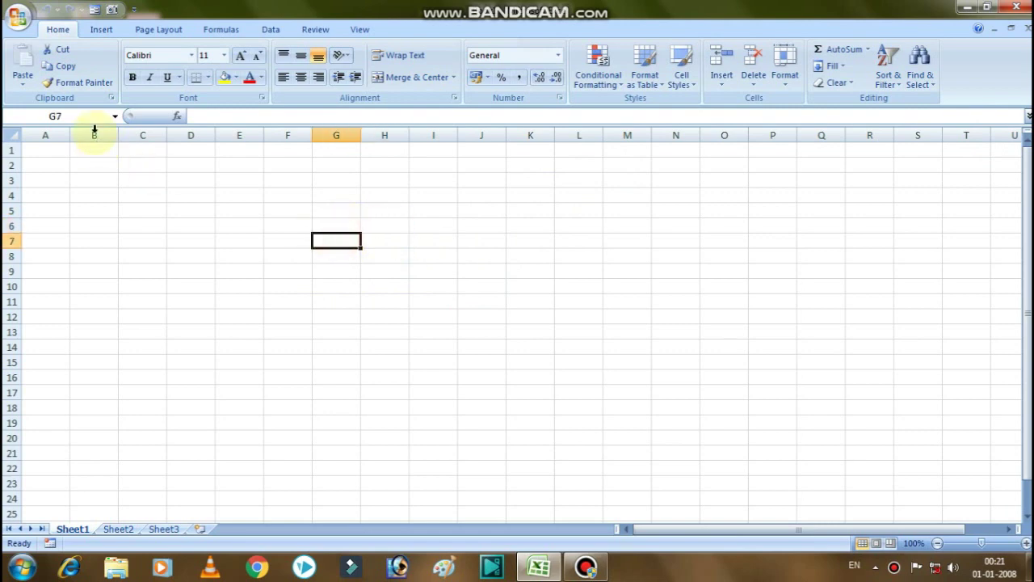
Try Format Painter from G7 onto another cell, then return to G7.
left_click(79, 84)
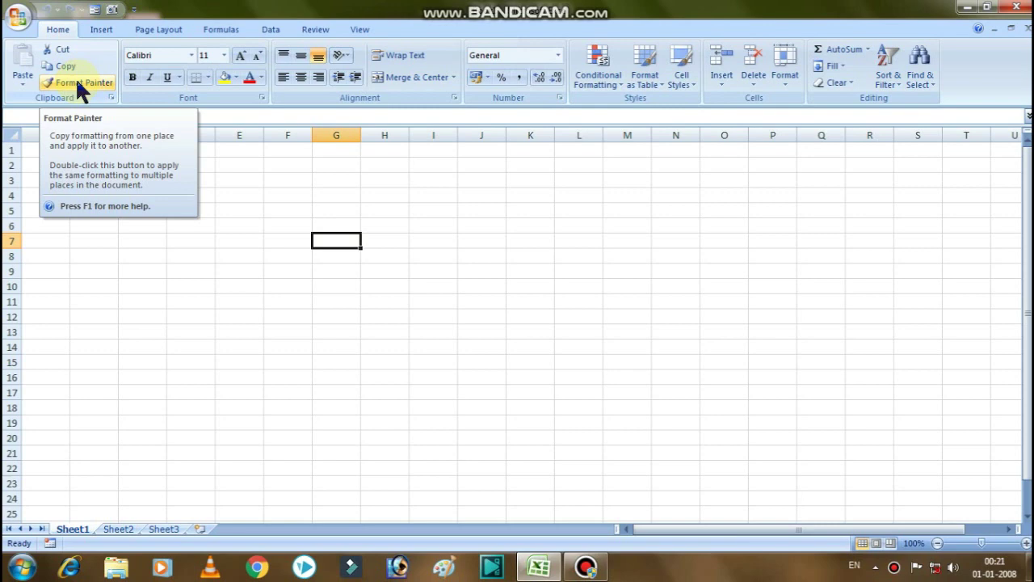
left_click(78, 83)
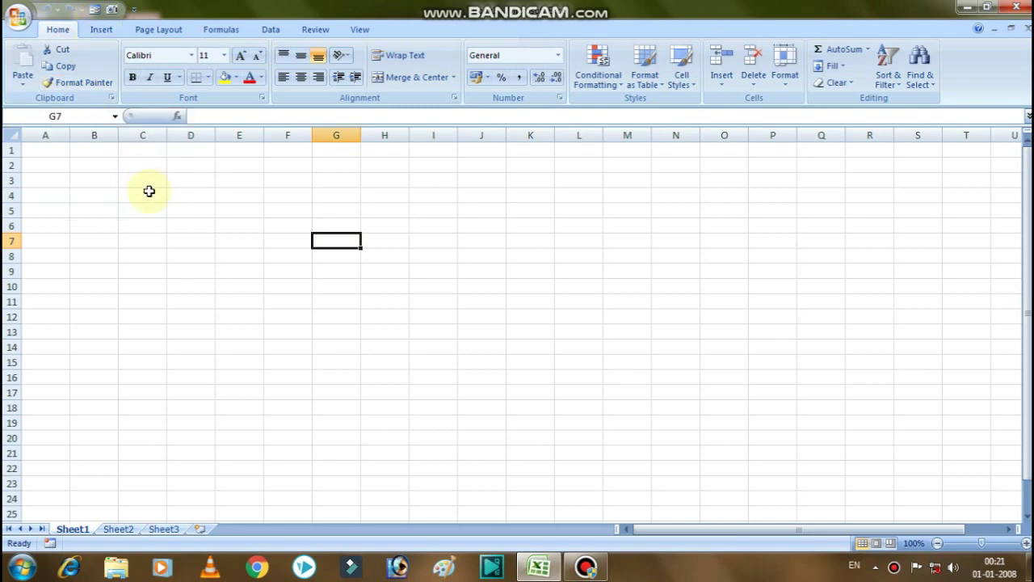
left_click(391, 280)
left_click(325, 240)
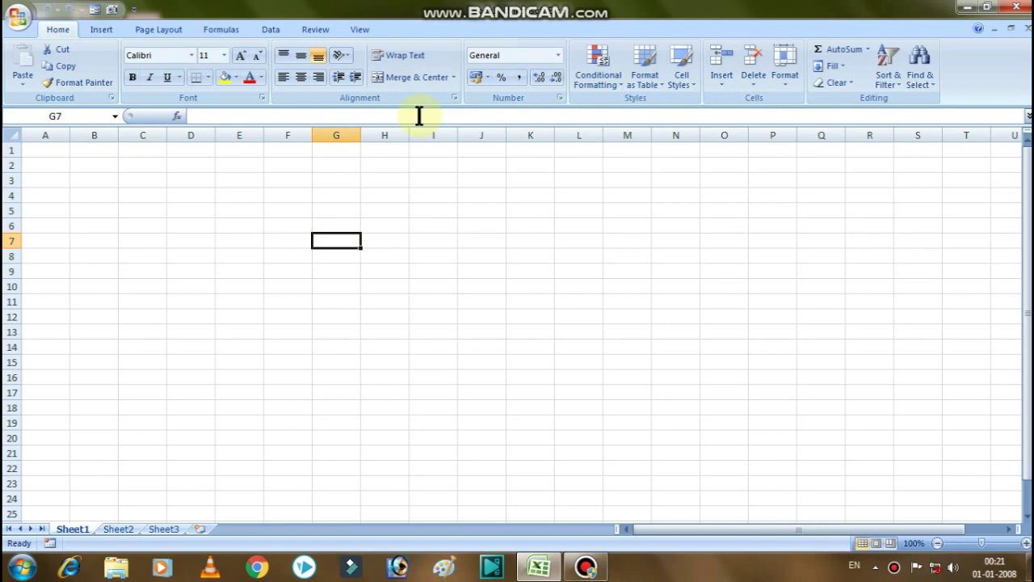
Apply All Borders to G6:G15 and reselect the bordered column.
left_click(332, 287)
left_click_drag(338, 226, 344, 360)
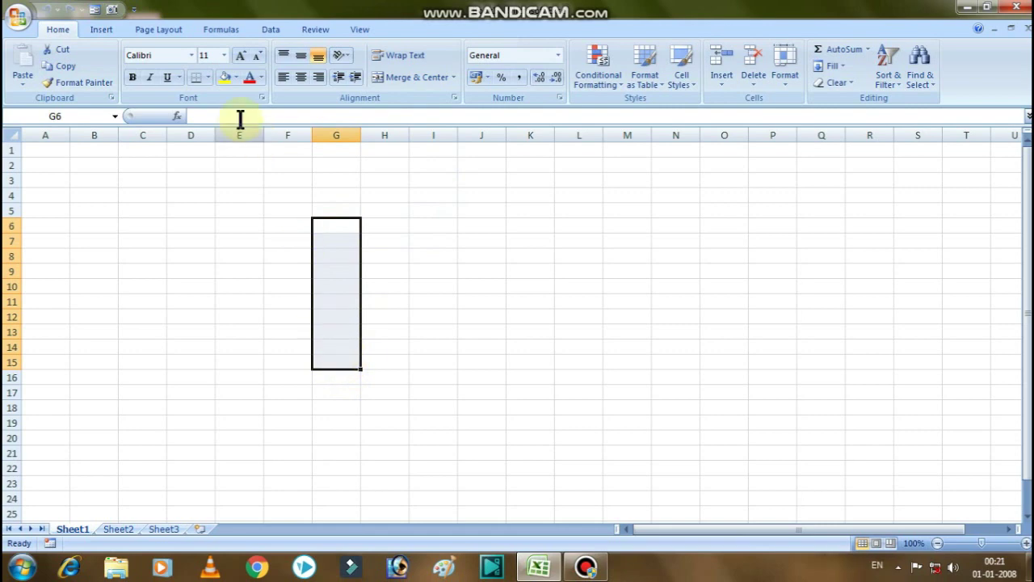
left_click(207, 77)
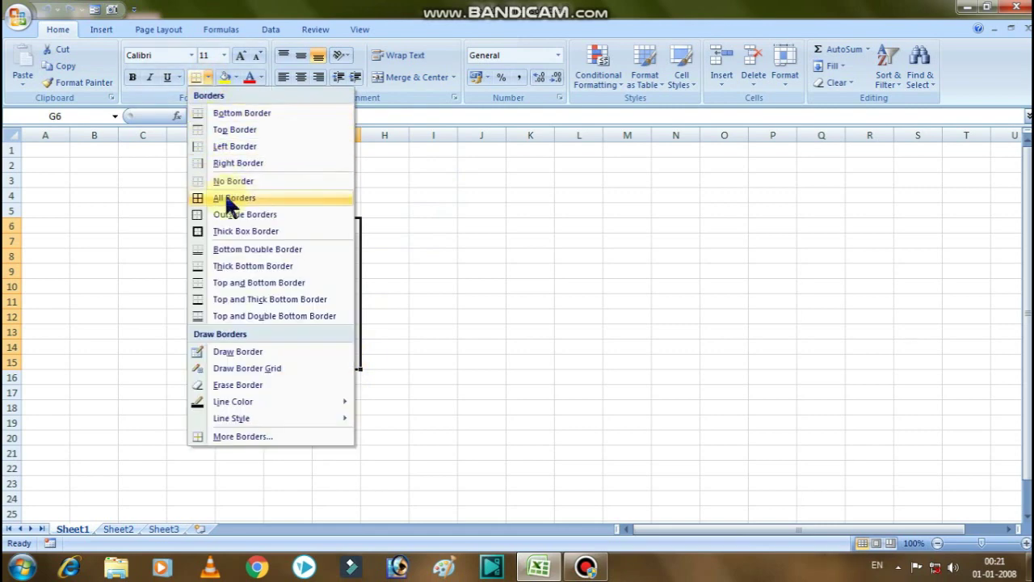
left_click(226, 197)
left_click(369, 327)
left_click(349, 299)
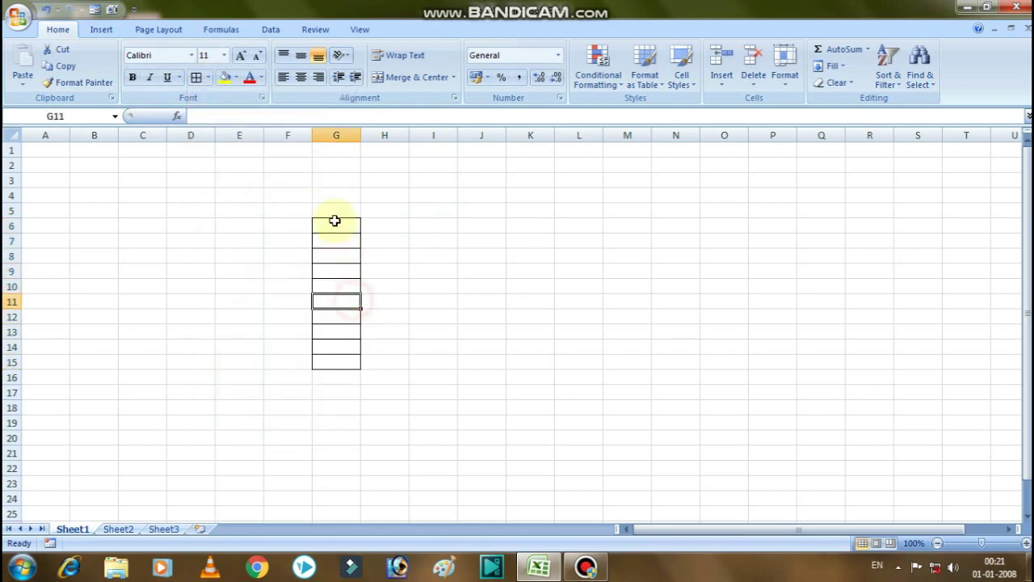
left_click_drag(335, 225, 338, 368)
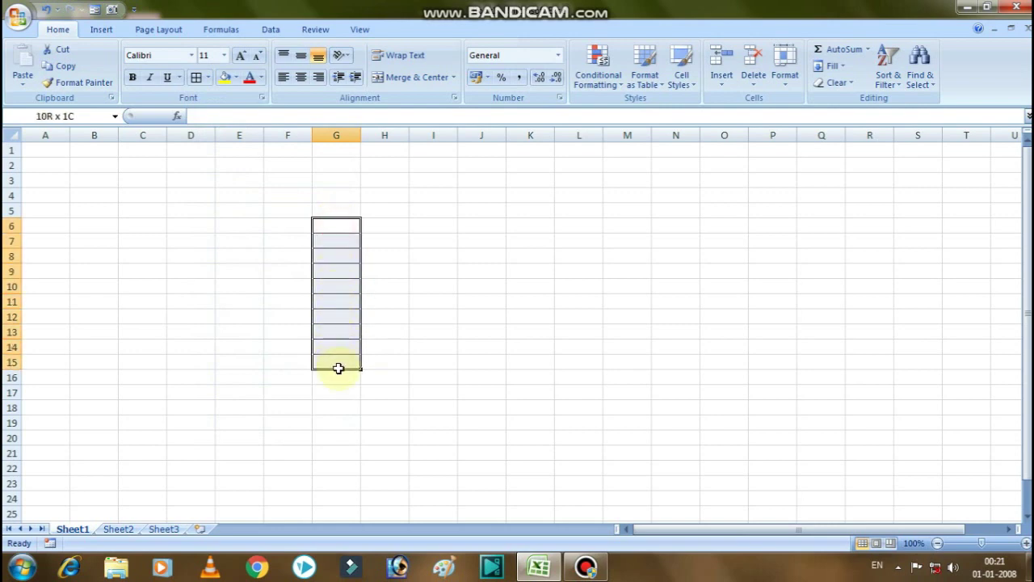
Fill G6:G15 with the dark olive theme colour, leaving the font colour unchanged.
left_click(260, 78)
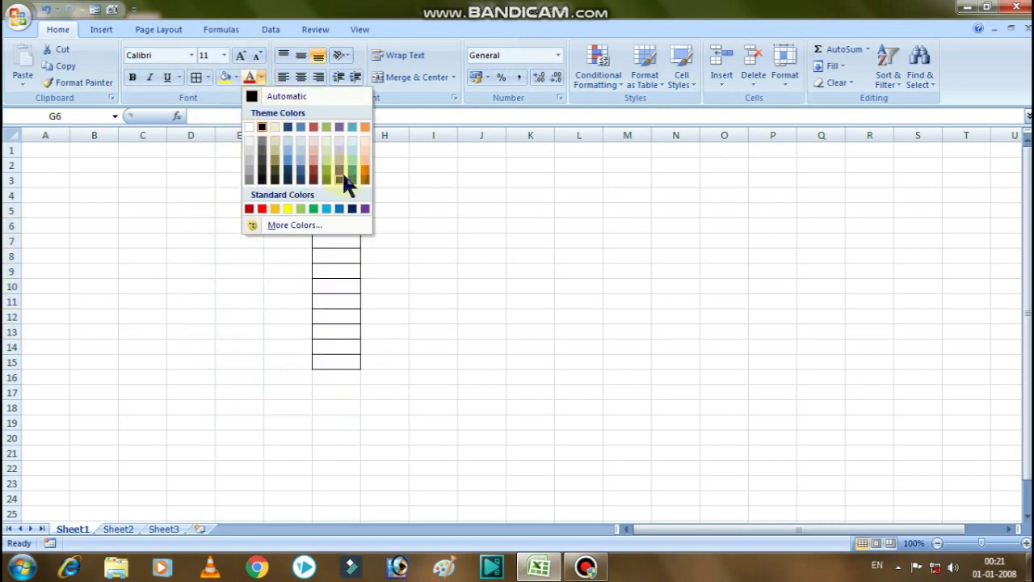
left_click(364, 176)
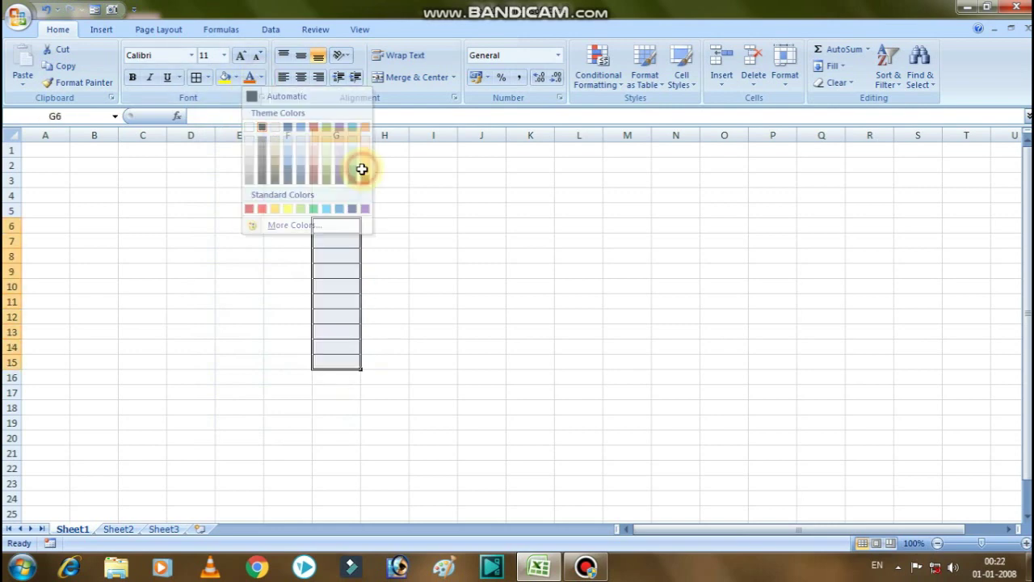
left_click(236, 76)
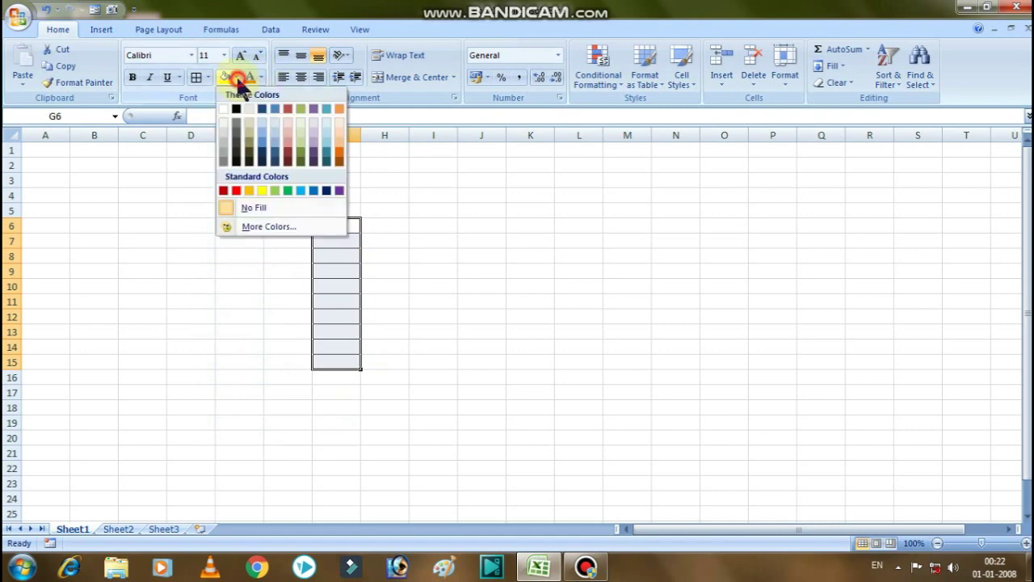
left_click(250, 156)
left_click(396, 316)
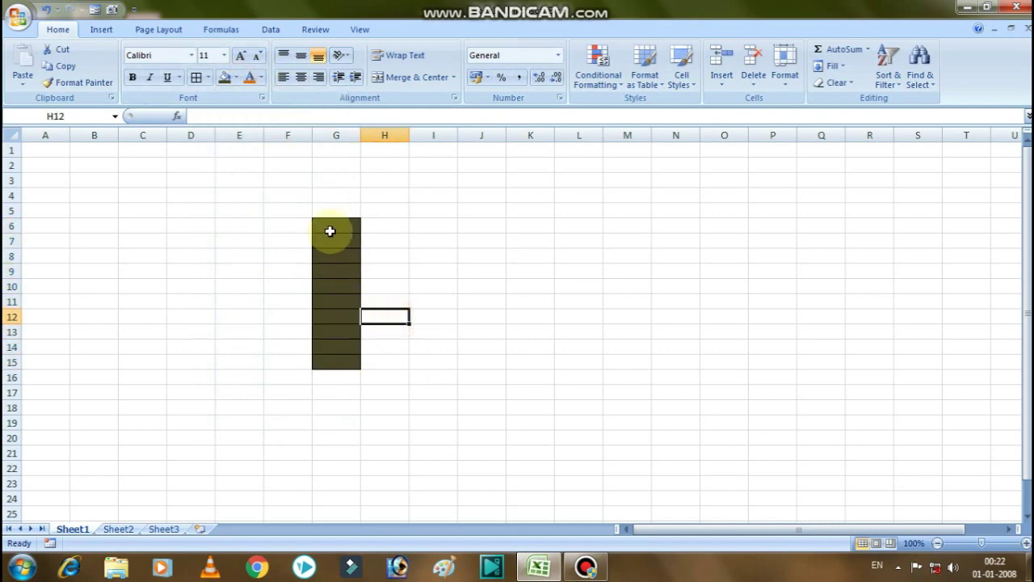
left_click(393, 270)
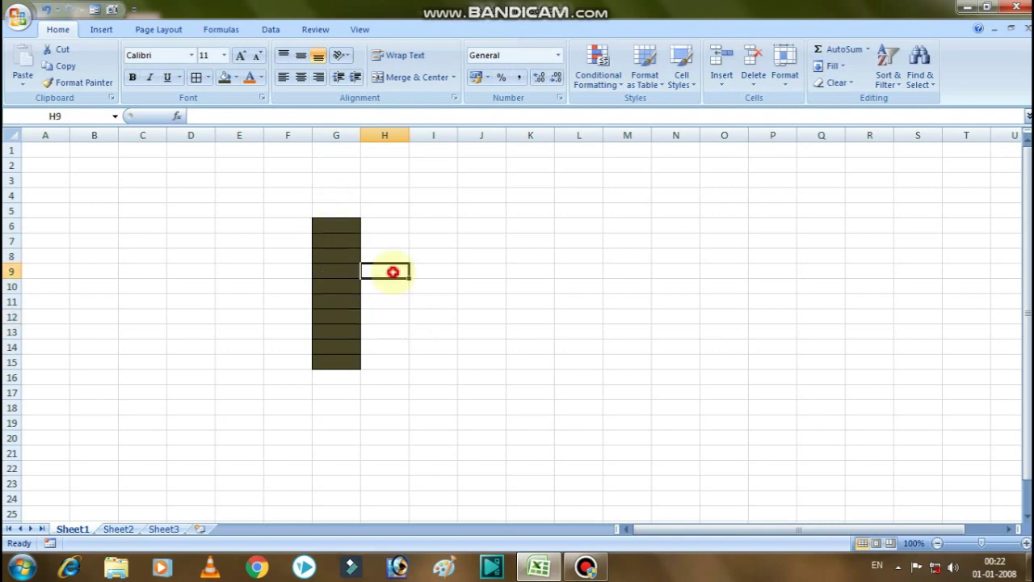
left_click(400, 309)
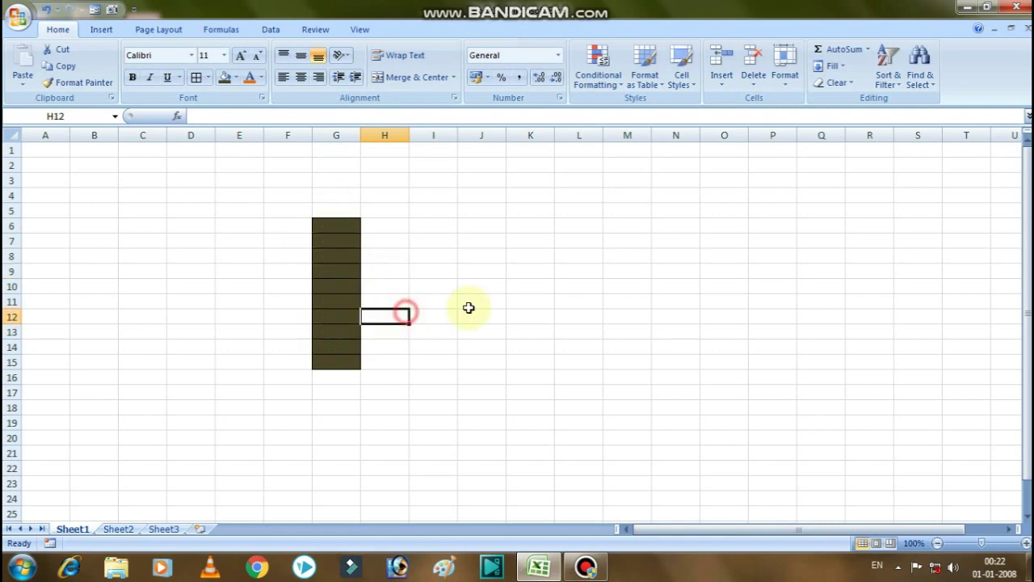
left_click(514, 307)
Copy G6:G15's olive fill and borders onto K6:K15 with Format Painter.
left_click_drag(351, 229, 344, 361)
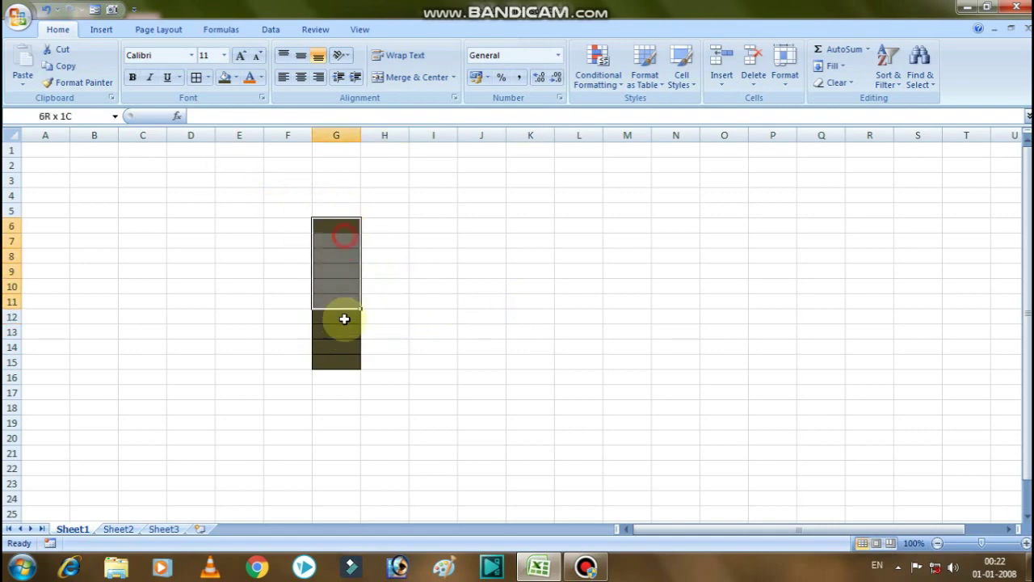
left_click(91, 84)
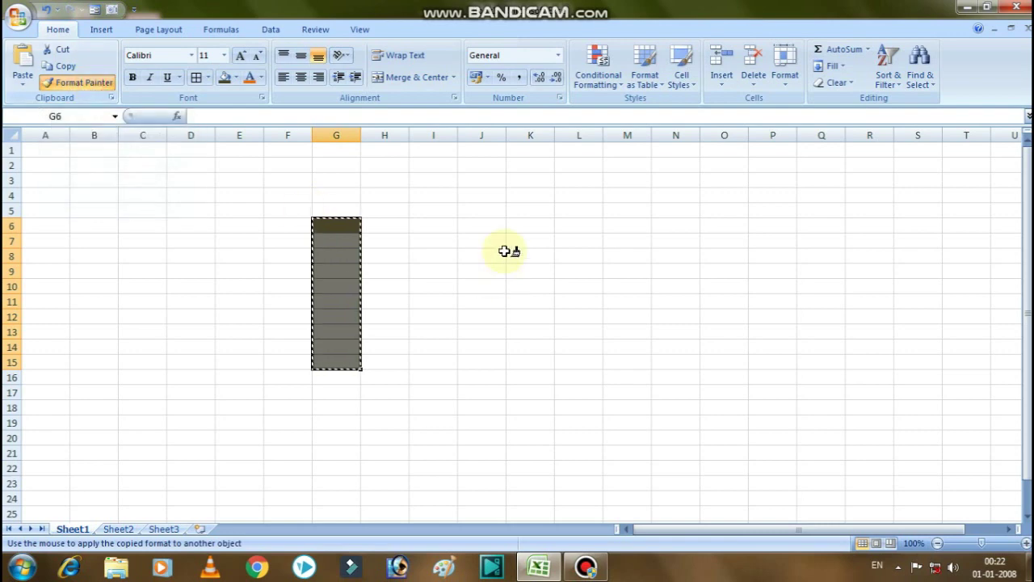
left_click(535, 223)
Compare the new K6:K15 block with G6:G15 by selecting cells in each.
mouse_move(322, 225)
left_mouse_down()
mouse_move(337, 273)
mouse_move(338, 362)
left_mouse_up()
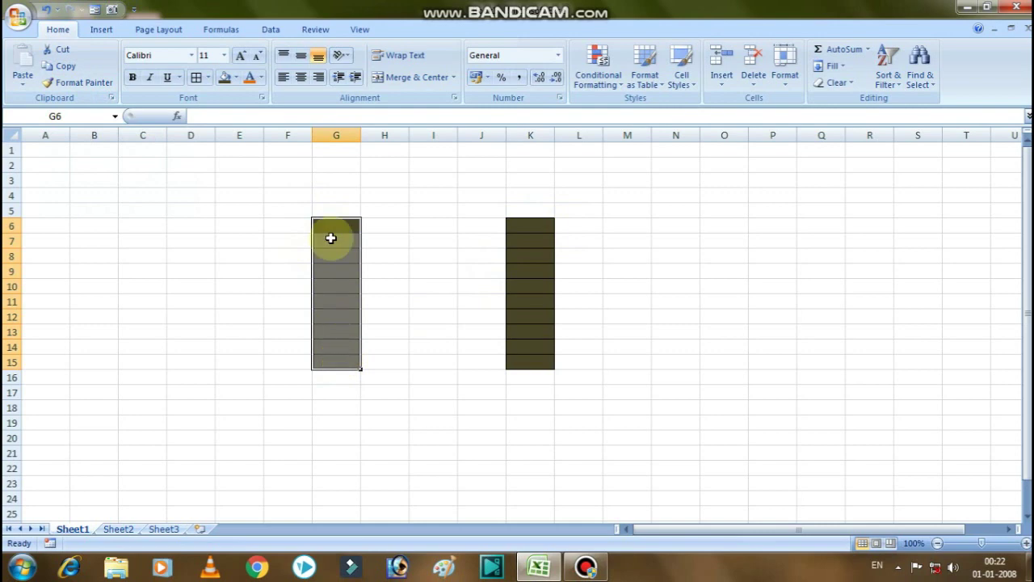
left_click(533, 226)
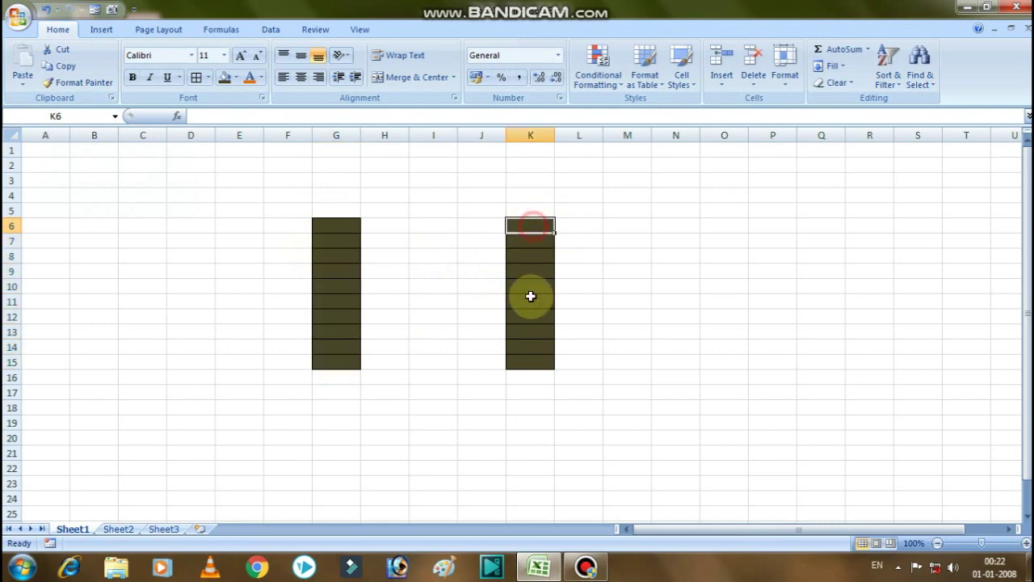
left_click(531, 360)
left_click(531, 227)
left_click(526, 316)
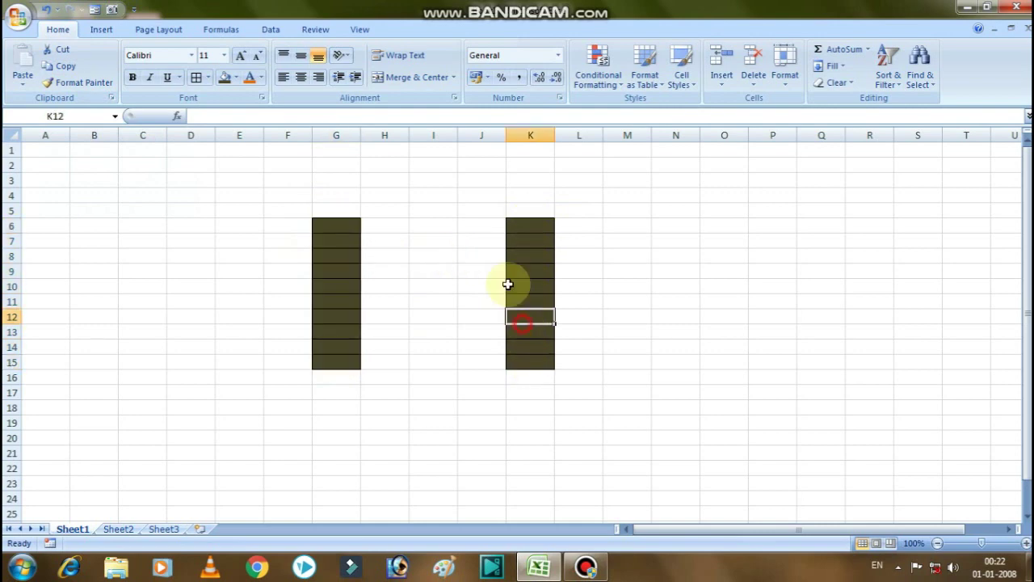
left_click_drag(338, 225, 339, 362)
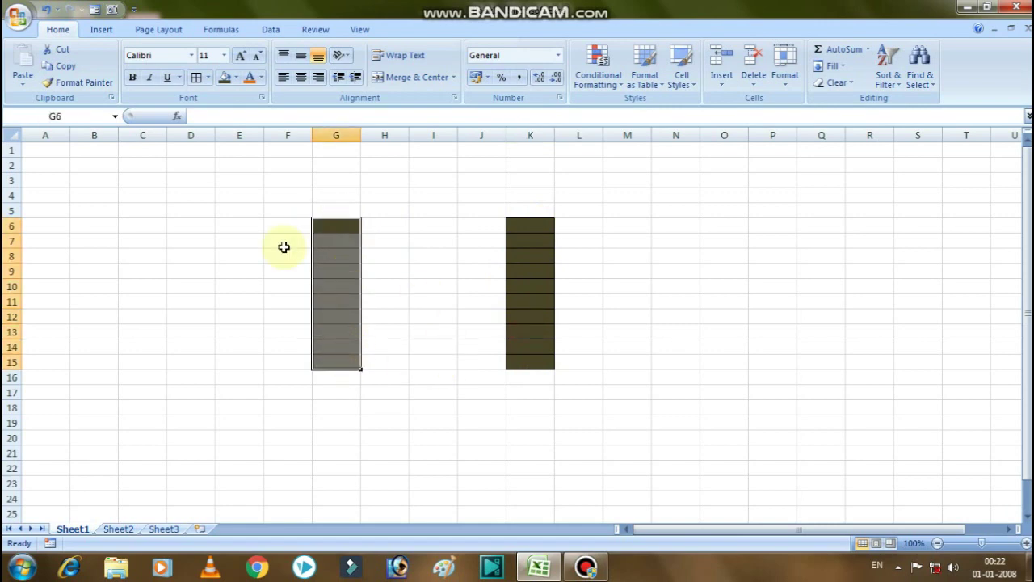
left_click_drag(340, 223, 341, 364)
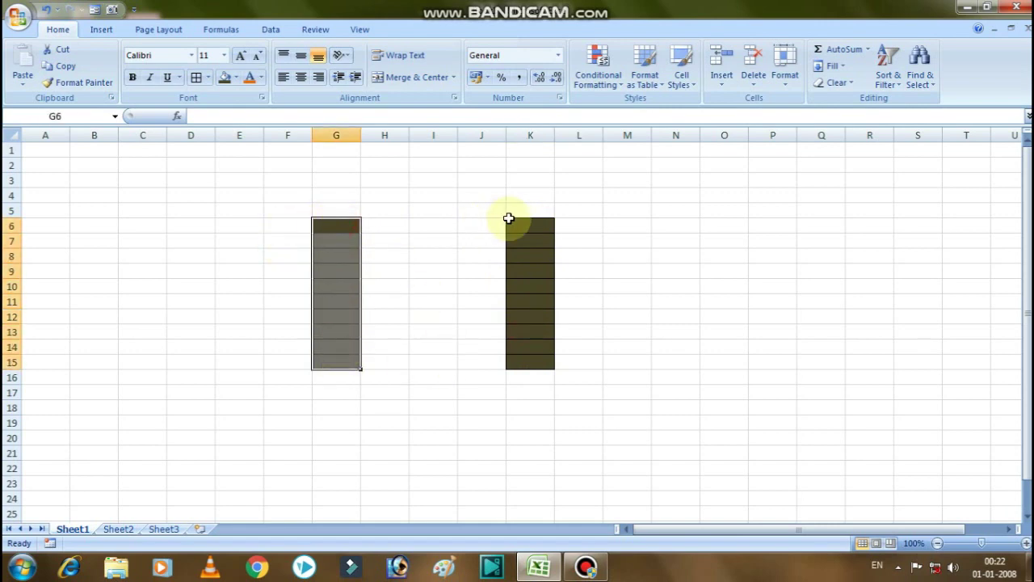
left_click_drag(530, 225, 530, 362)
left_click(339, 228)
left_click_drag(340, 231, 346, 362)
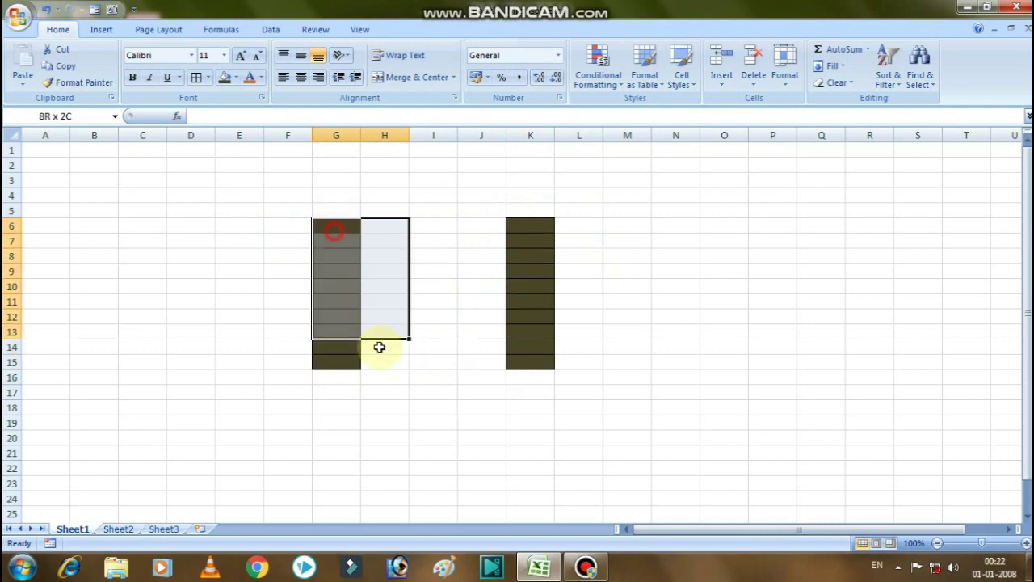
left_click_drag(334, 231, 342, 349)
left_click(341, 362)
mouse_move(336, 223)
left_mouse_down()
mouse_move(331, 372)
mouse_move(331, 362)
left_mouse_up()
left_click_drag(529, 225, 527, 356)
left_click(526, 335)
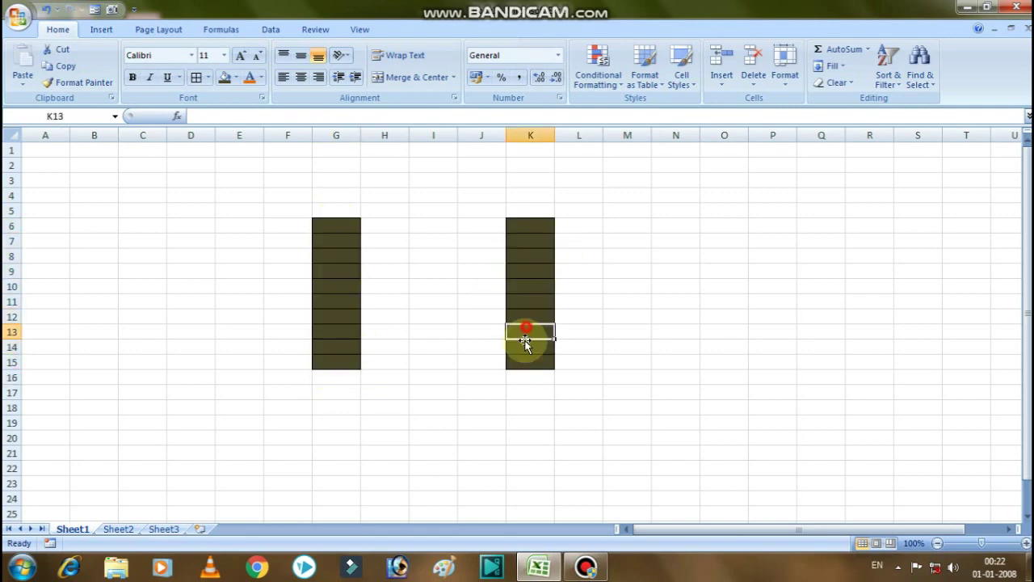
left_click(530, 376)
left_click_drag(335, 222, 336, 365)
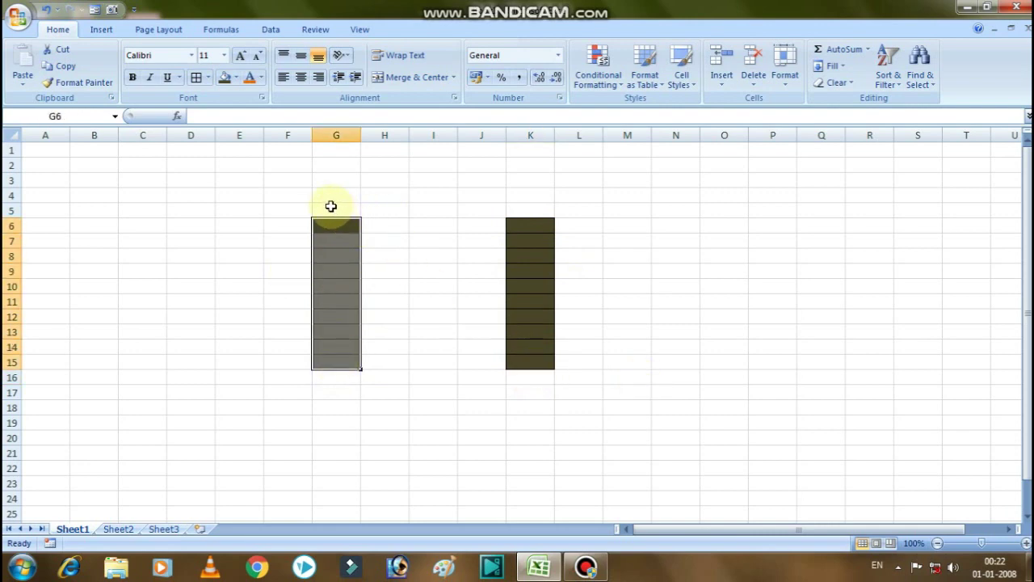
left_click(264, 226)
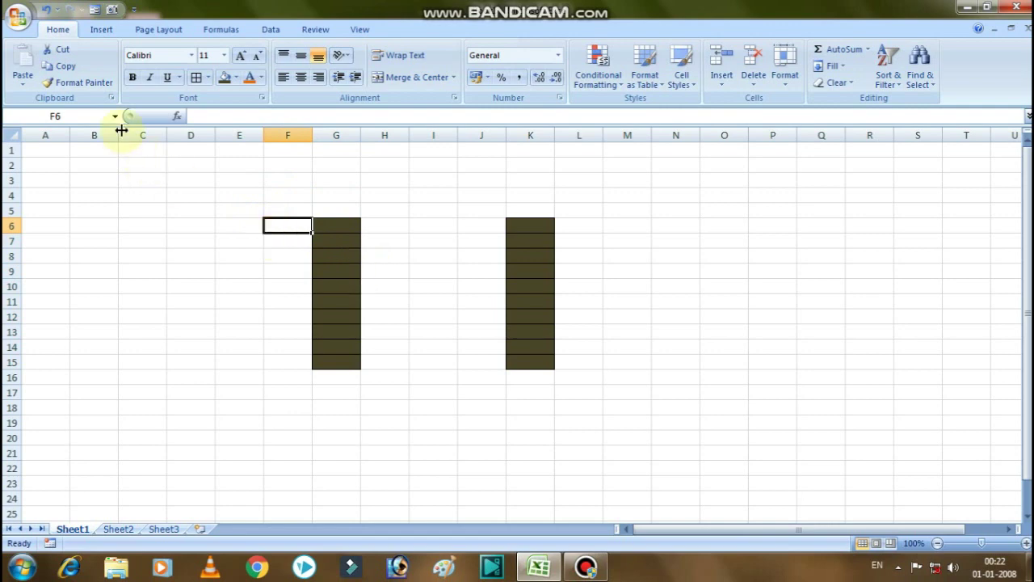
left_click_drag(329, 225, 338, 362)
Use Format Painter to copy G6:G15's olive fill and borders onto M6:M15.
left_click(77, 86)
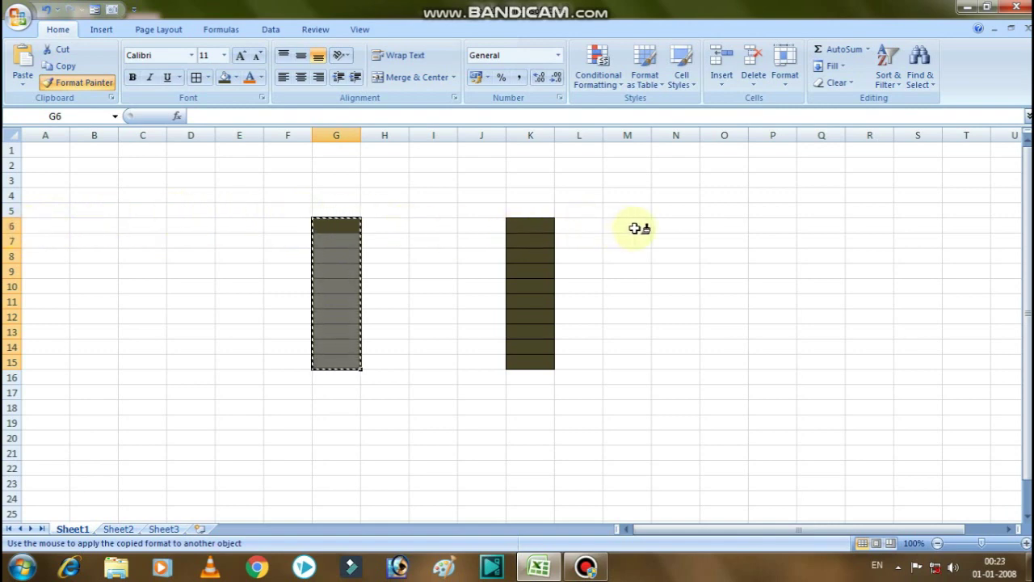
left_click_drag(638, 225, 627, 362)
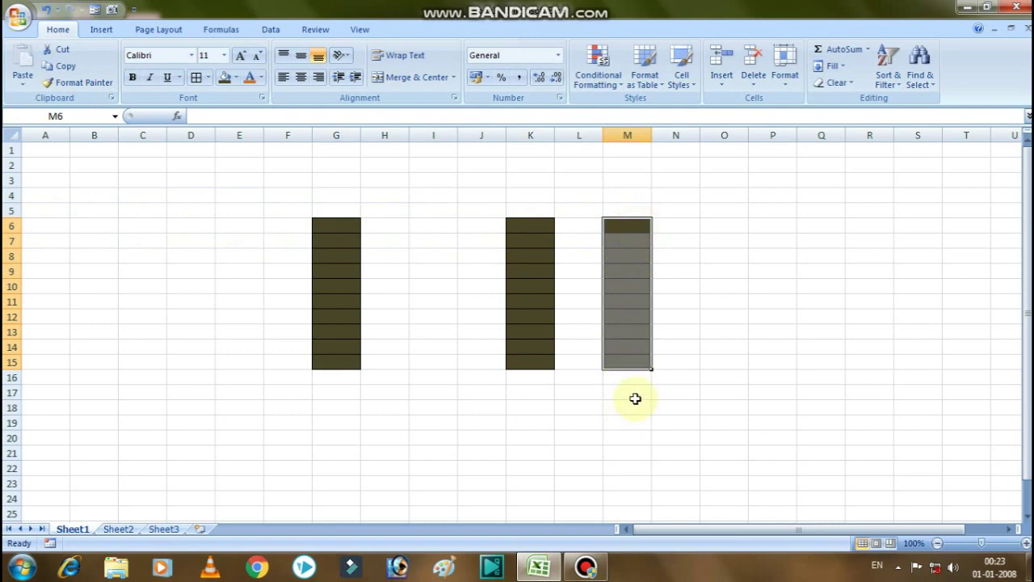
left_click(634, 392)
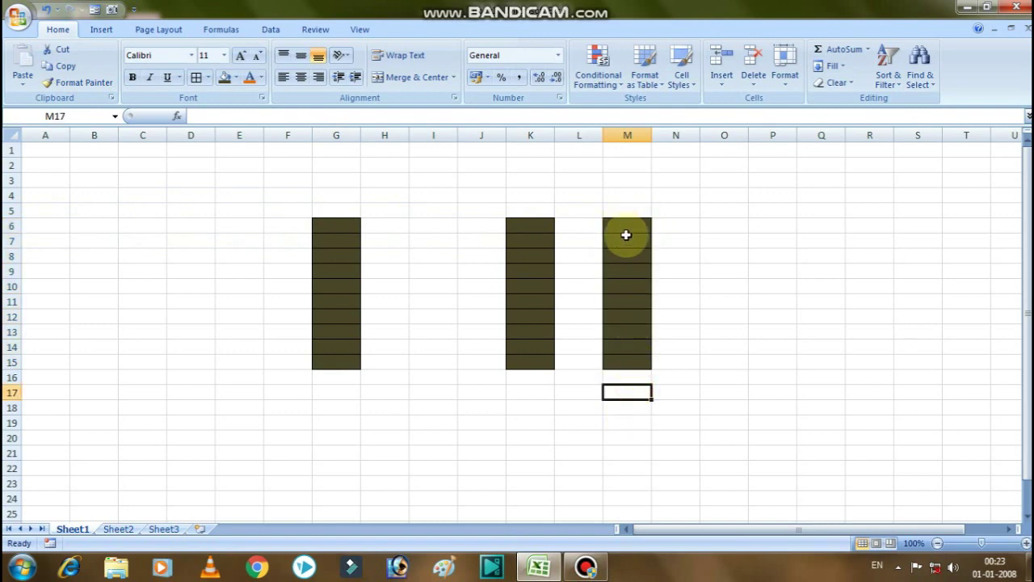
left_click(393, 437)
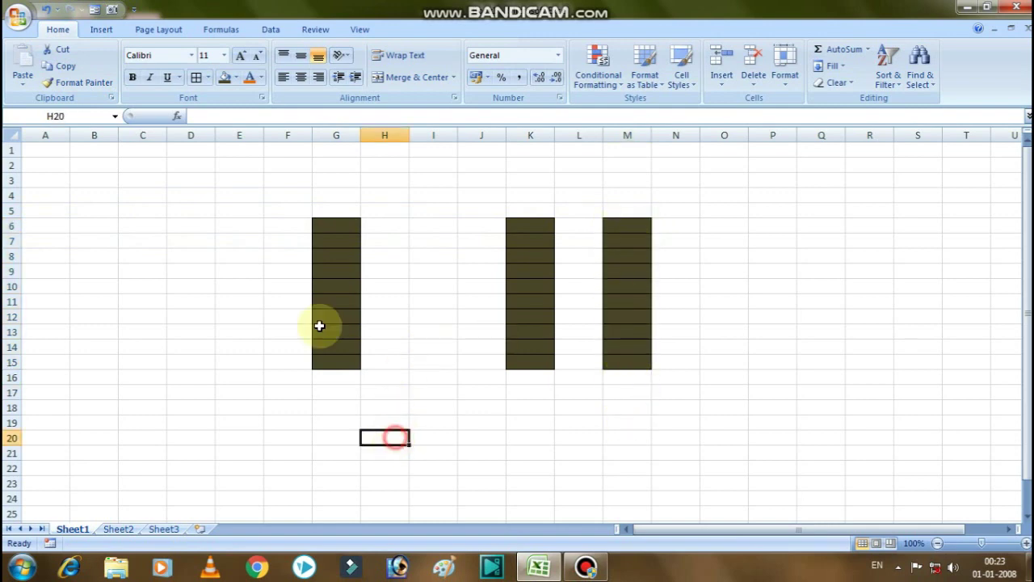
Copy G6:G15's olive formatting onto O3:O12 with Format Painter.
left_click_drag(346, 227, 336, 363)
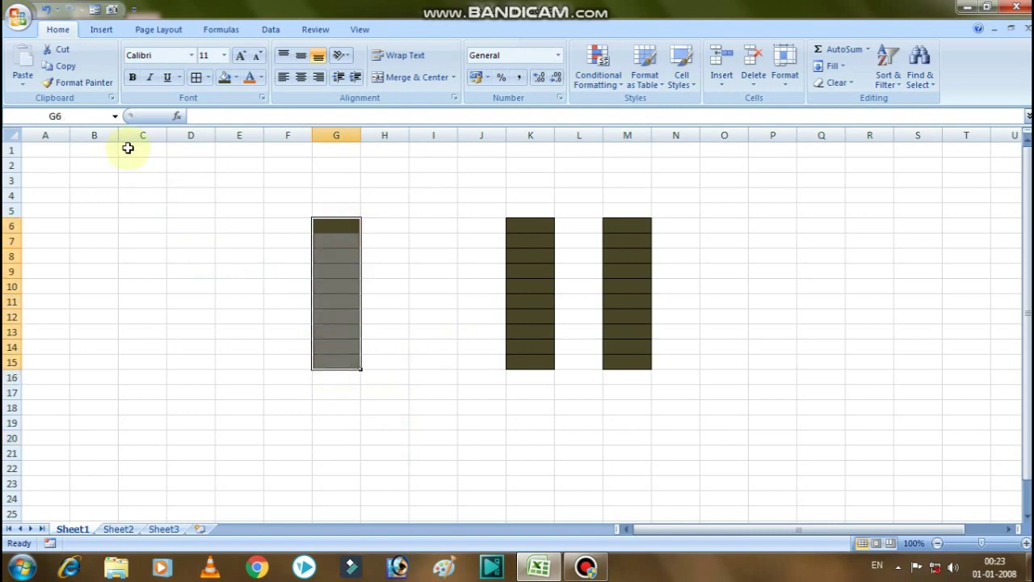
left_click(81, 81)
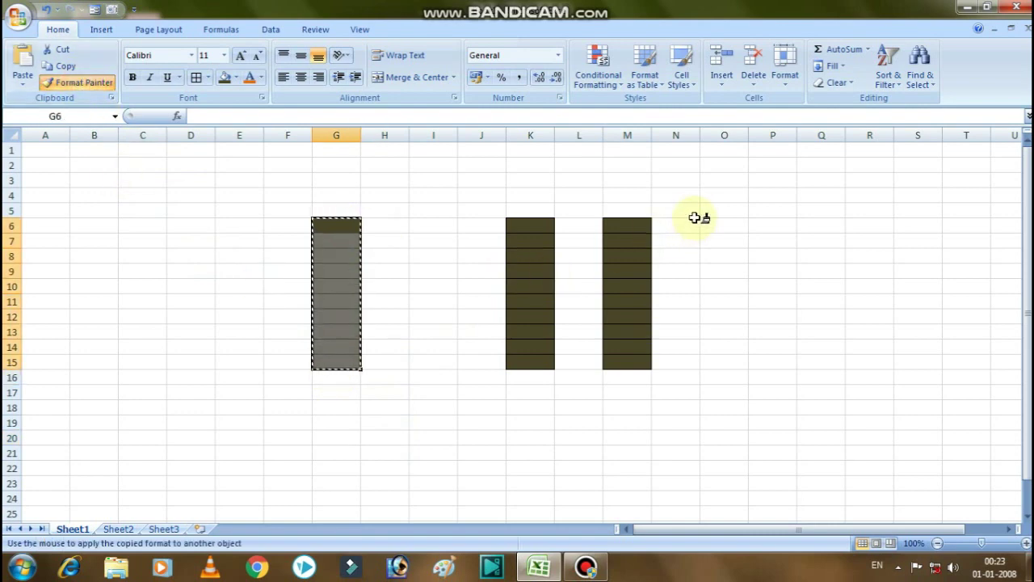
left_click(725, 181)
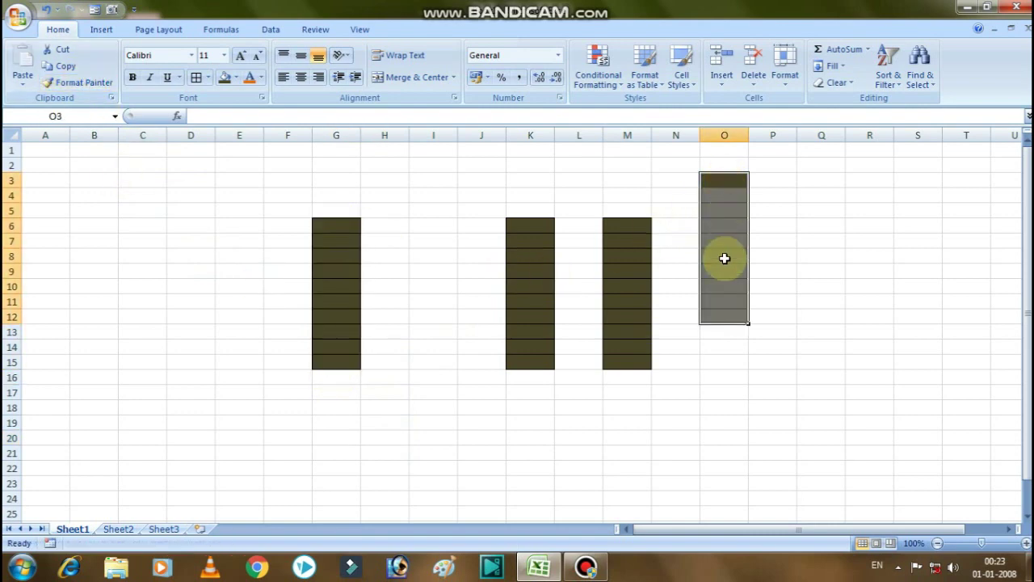
left_click(642, 241)
left_click(680, 207)
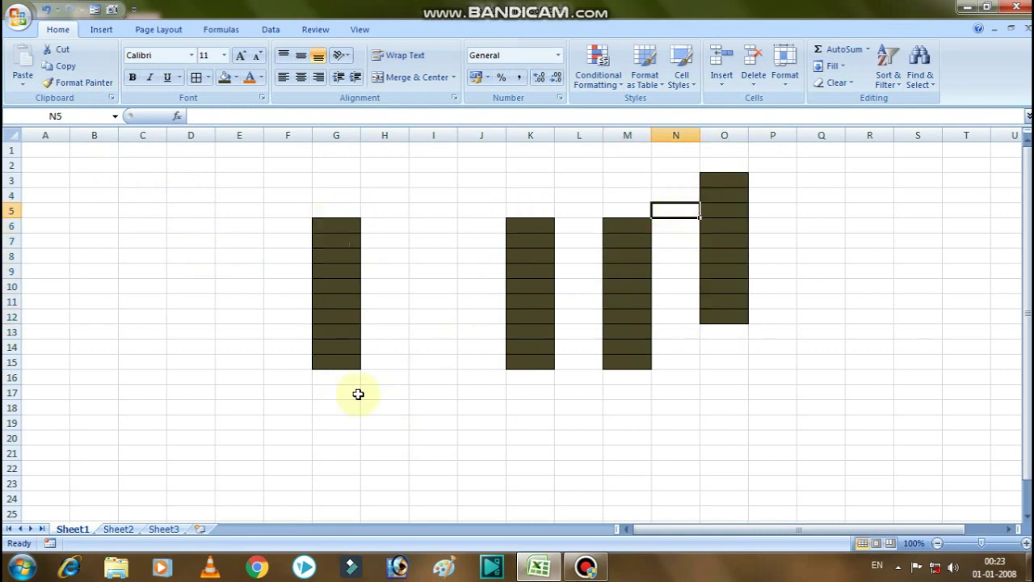
Check cells O3 through O10 of the new olive block.
left_click(721, 180)
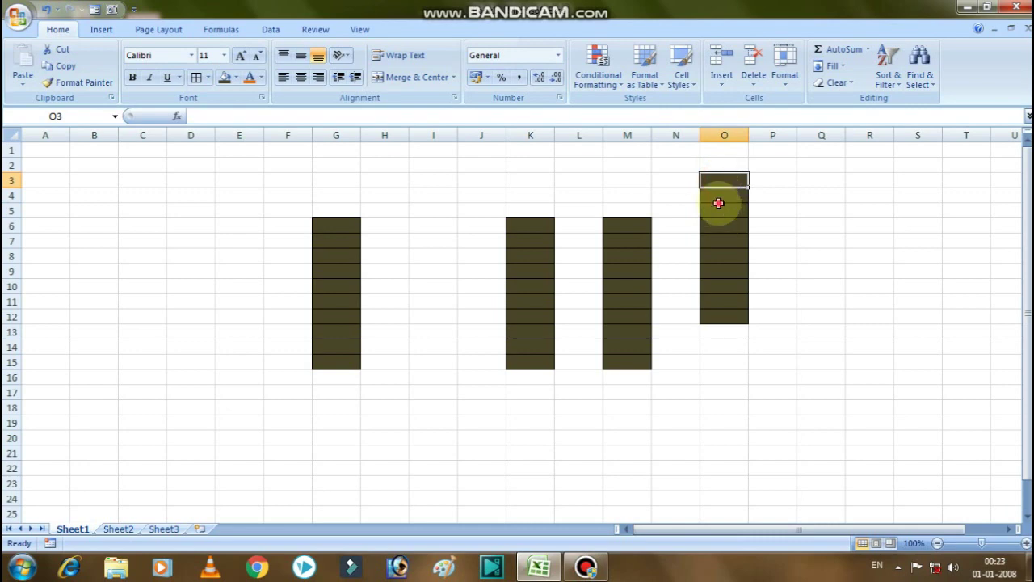
left_click(720, 190)
left_click(717, 180)
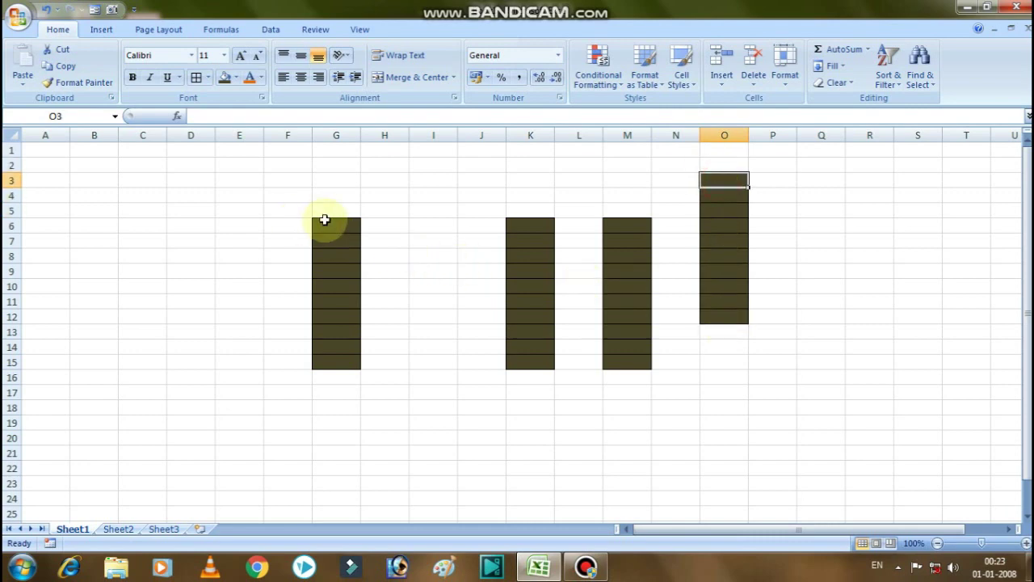
left_click_drag(730, 189, 730, 184)
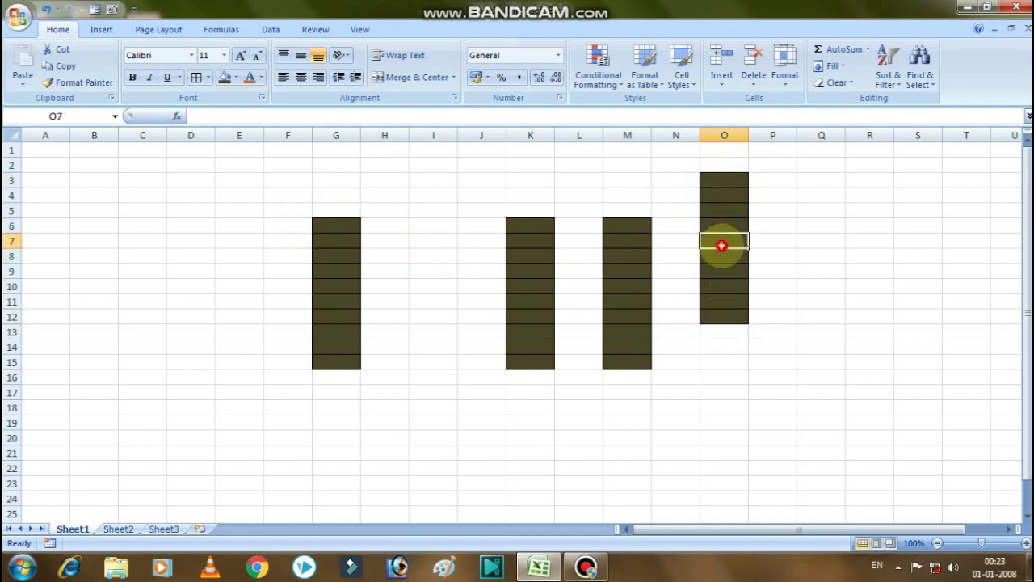
left_click(728, 275)
left_click(727, 317)
left_click(724, 287)
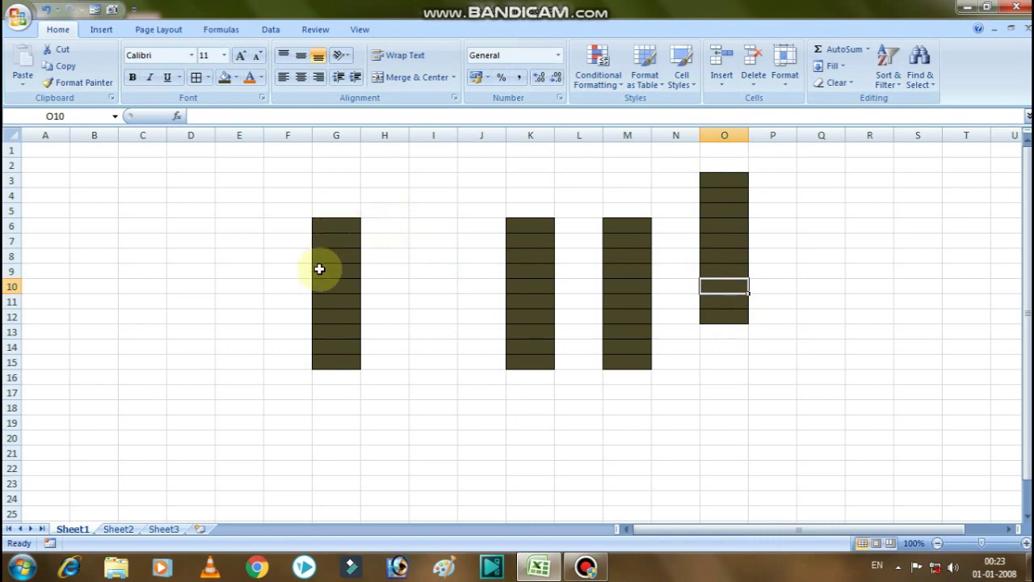
Step through the cells of the olive G6:G15 block.
left_click(336, 226)
left_click(339, 283)
left_click(338, 255)
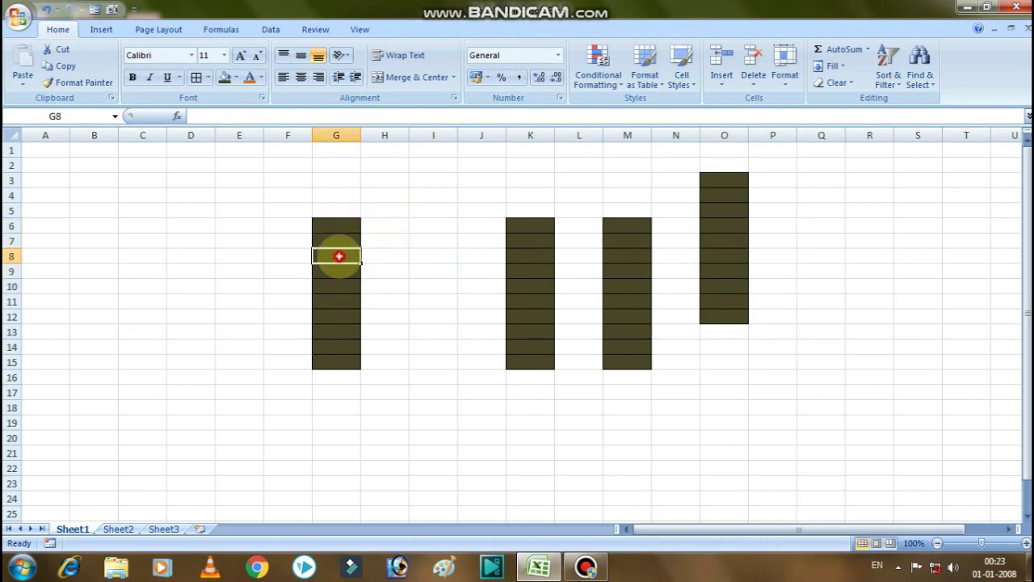
left_click(336, 240)
left_click(336, 226)
left_click(343, 299)
left_click(346, 362)
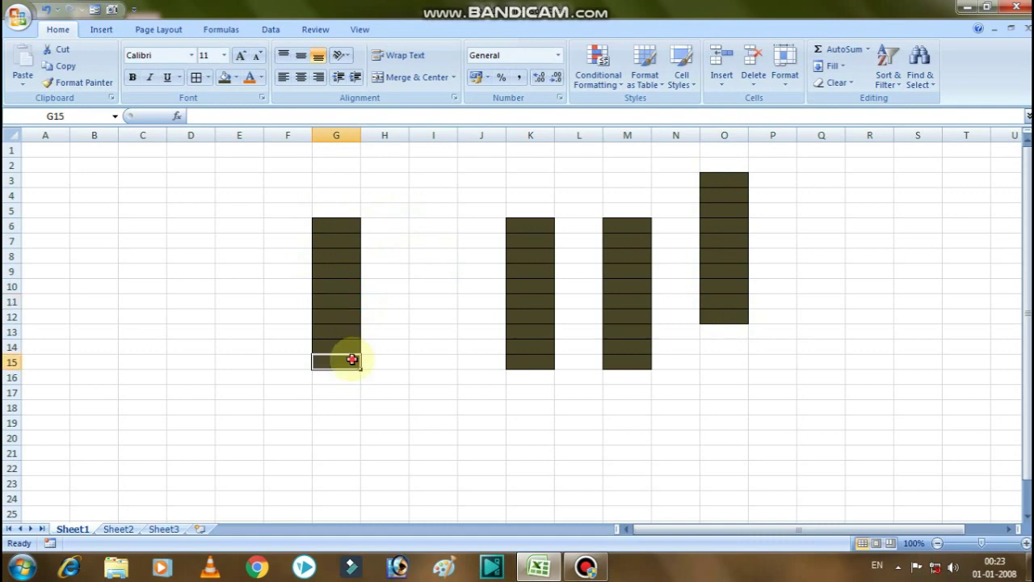
left_click(349, 347)
left_click(340, 332)
left_click(333, 303)
left_click(331, 315)
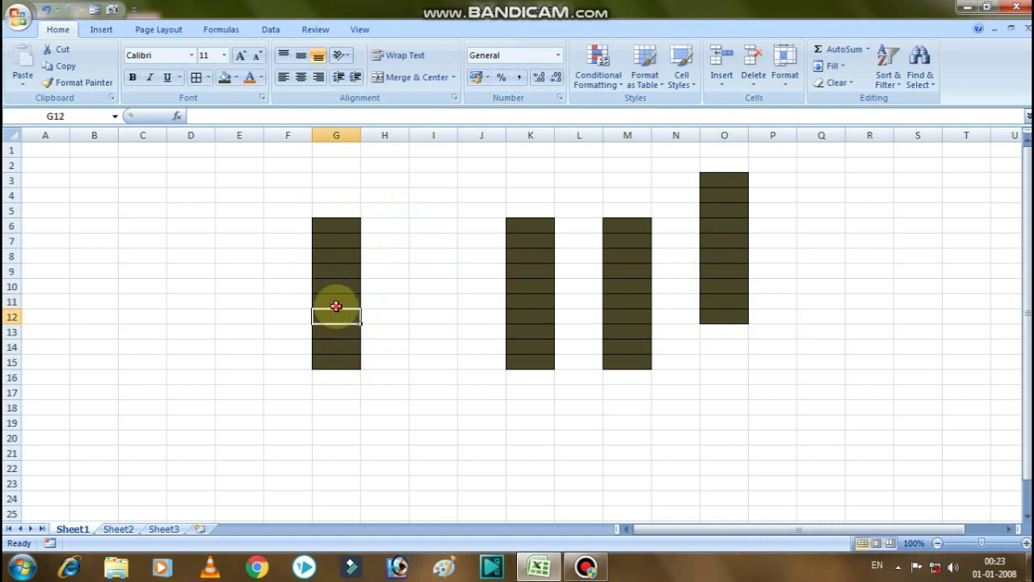
left_click(339, 299)
left_click(334, 283)
left_click(334, 271)
left_click(331, 253)
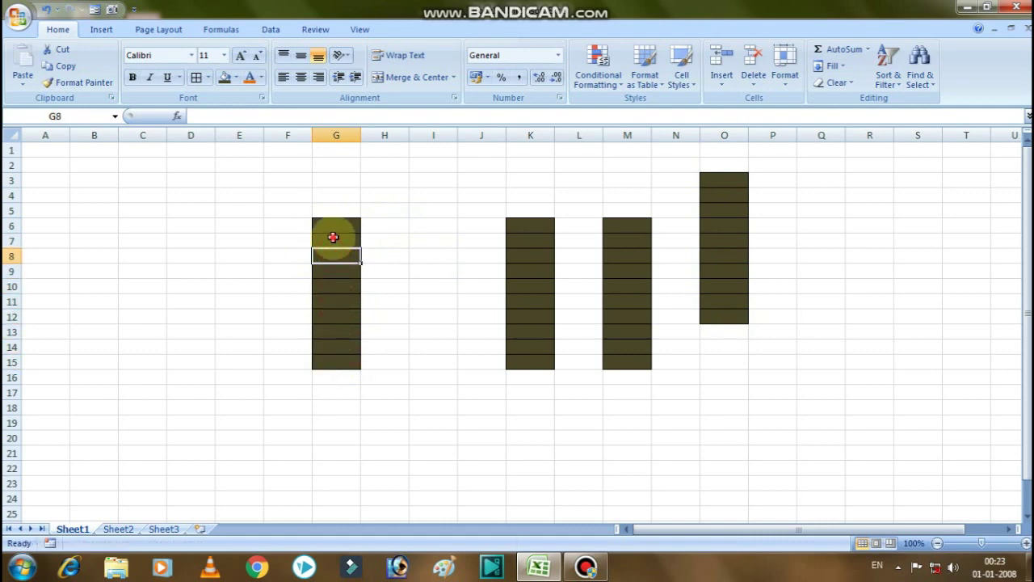
left_click(334, 235)
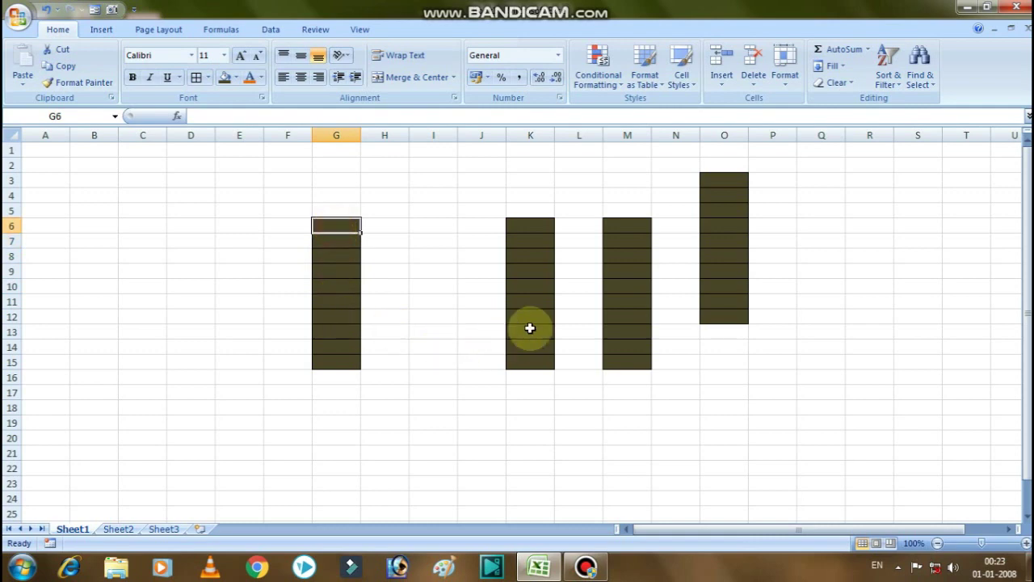
Select the olive blocks in columns K and M, then the empty range near C7.
left_click_drag(528, 226, 531, 359)
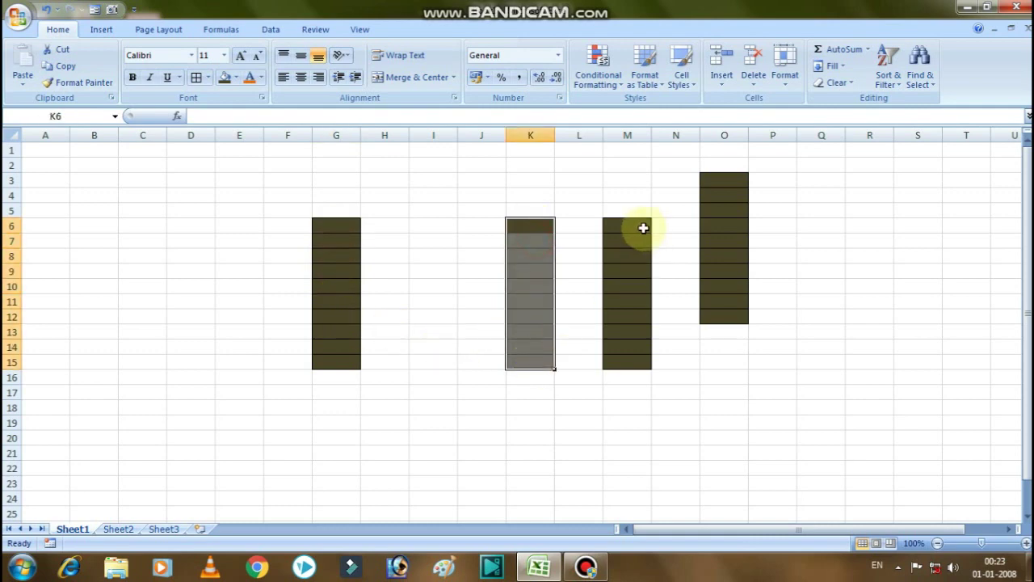
left_click_drag(635, 226, 637, 359)
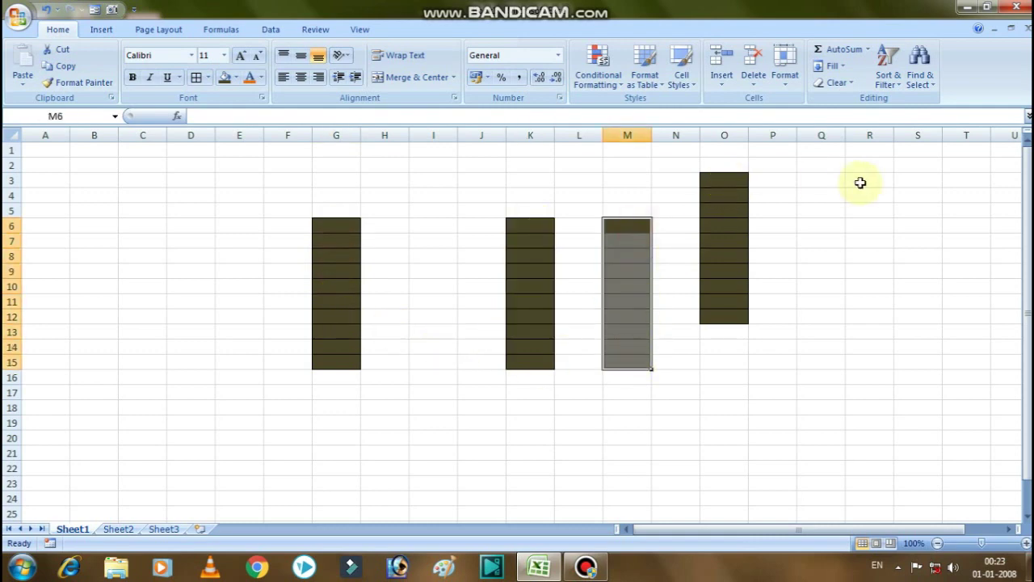
left_click_drag(148, 242, 191, 370)
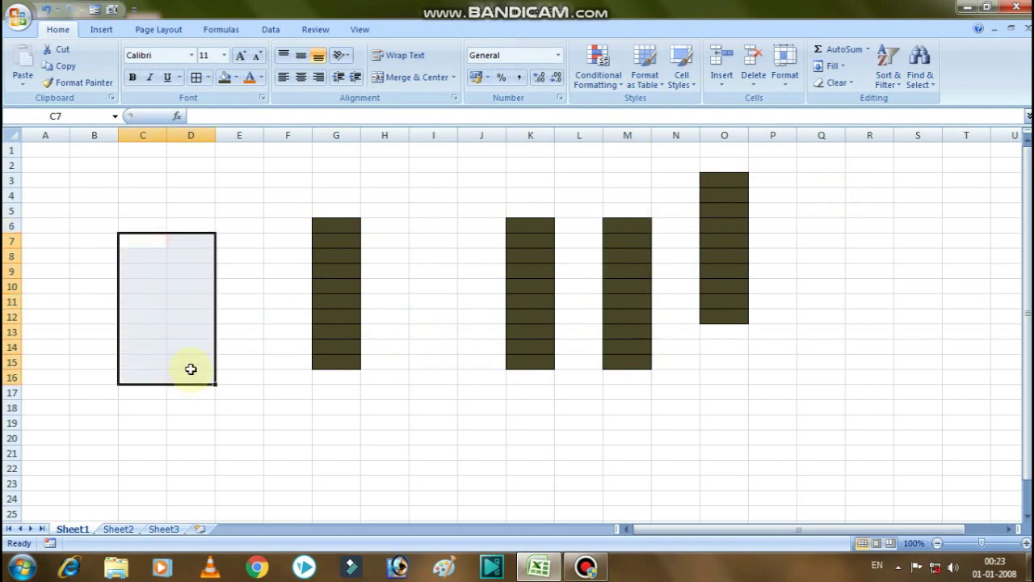
Select C7:D16, add borders to every cell and fill it black.
left_click(153, 256)
mouse_move(139, 236)
left_mouse_down()
mouse_move(185, 287)
mouse_move(194, 379)
left_mouse_up()
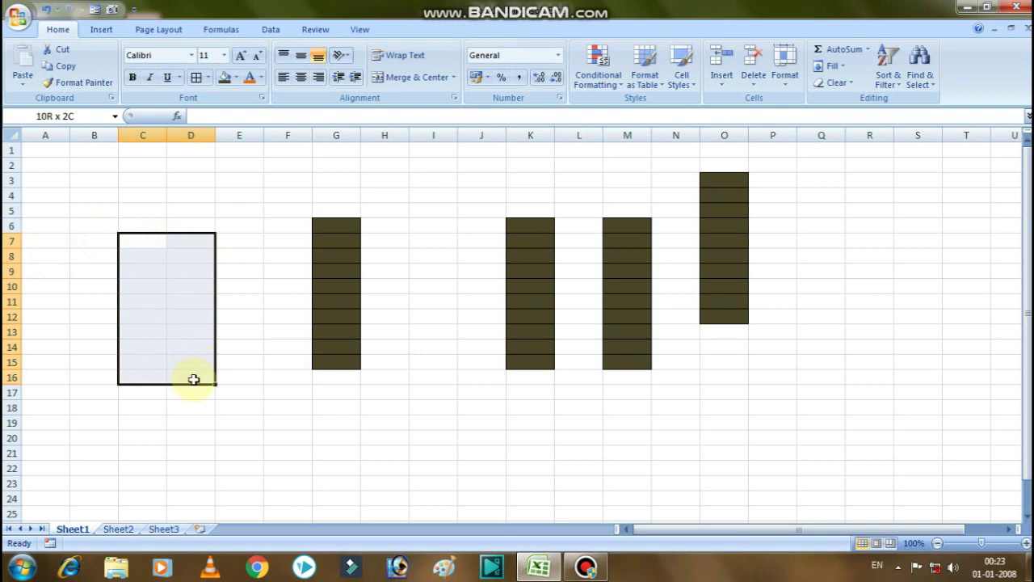
left_click(197, 76)
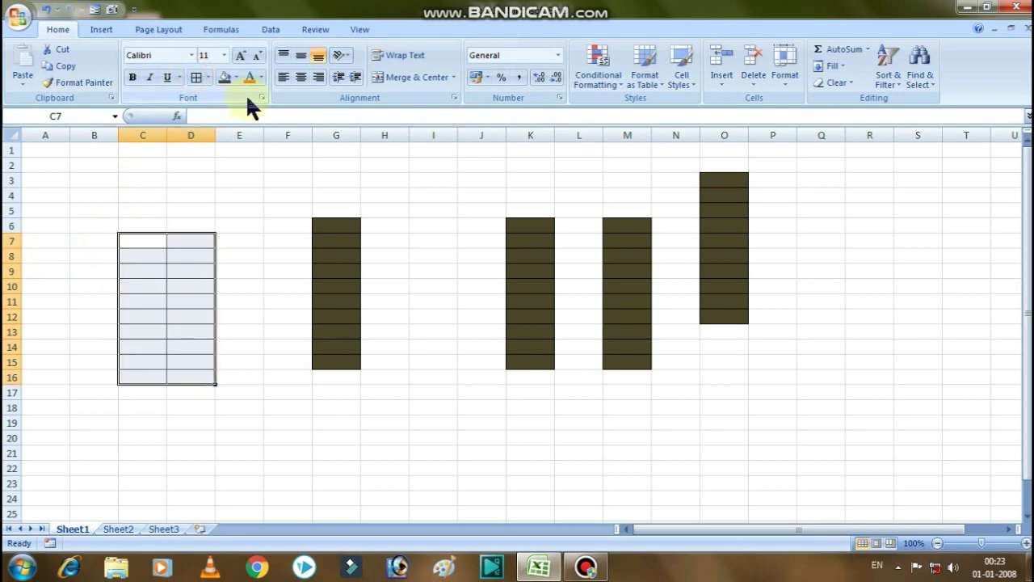
left_click(235, 78)
left_click(236, 110)
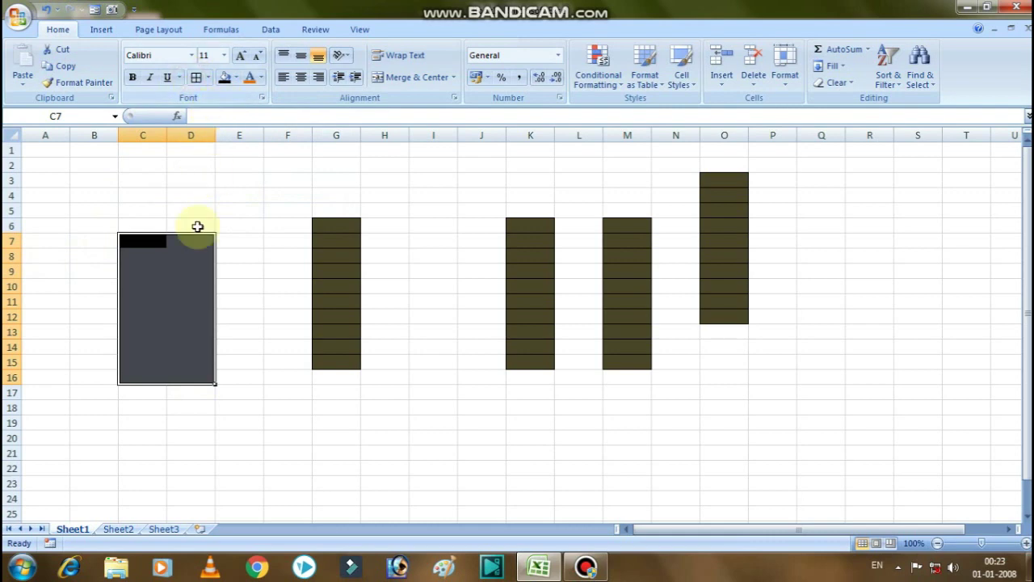
left_click(238, 272)
Change the C7:D16 fill from black to orange.
left_click_drag(143, 241, 204, 370)
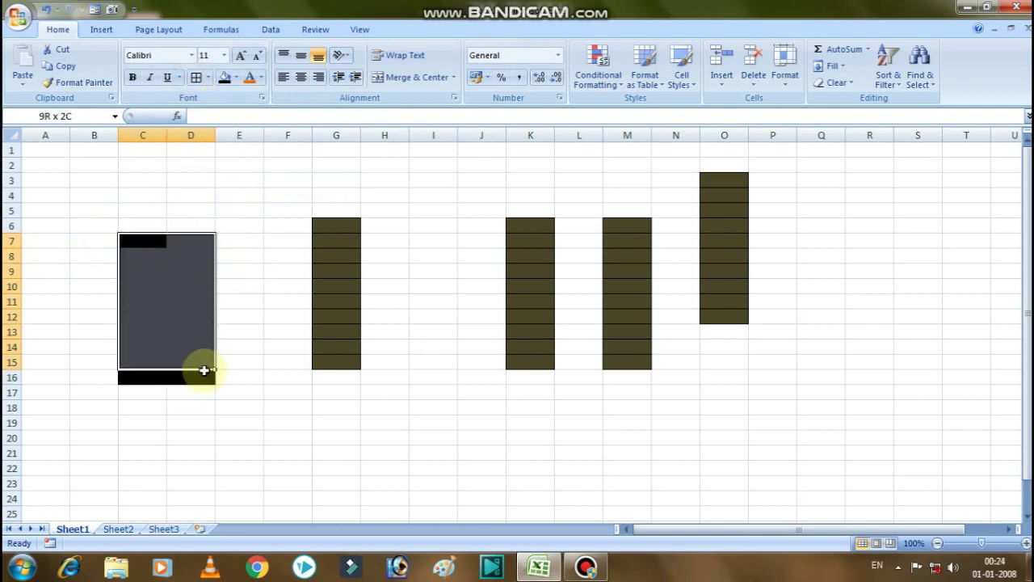
left_click(236, 77)
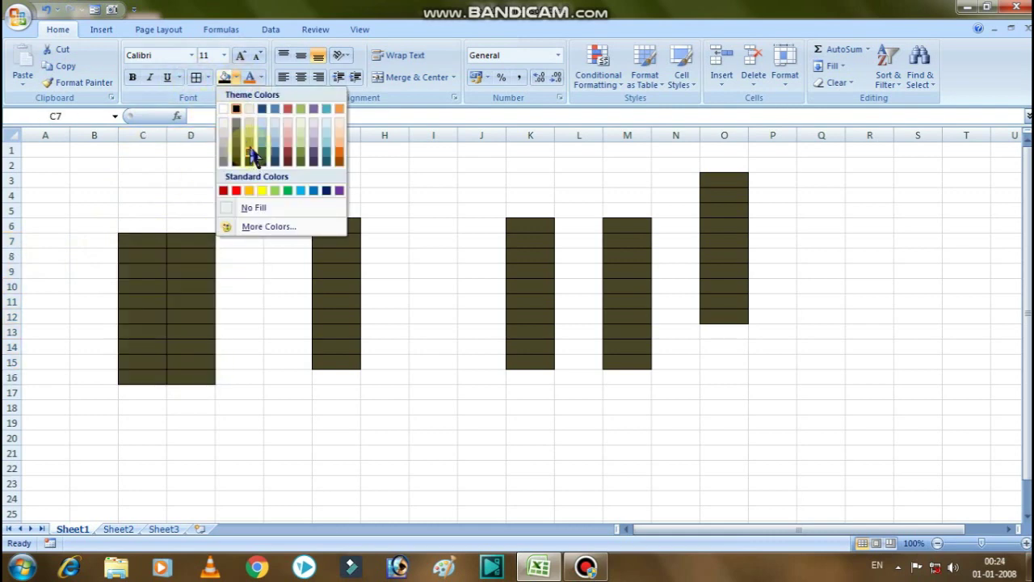
left_click(338, 155)
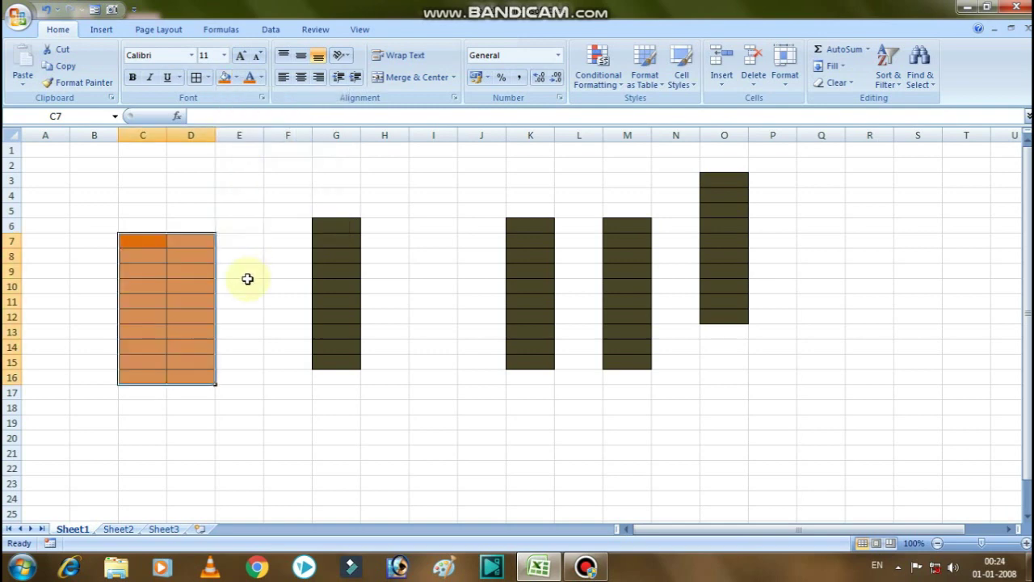
left_click(243, 282)
left_click_drag(150, 236, 203, 373)
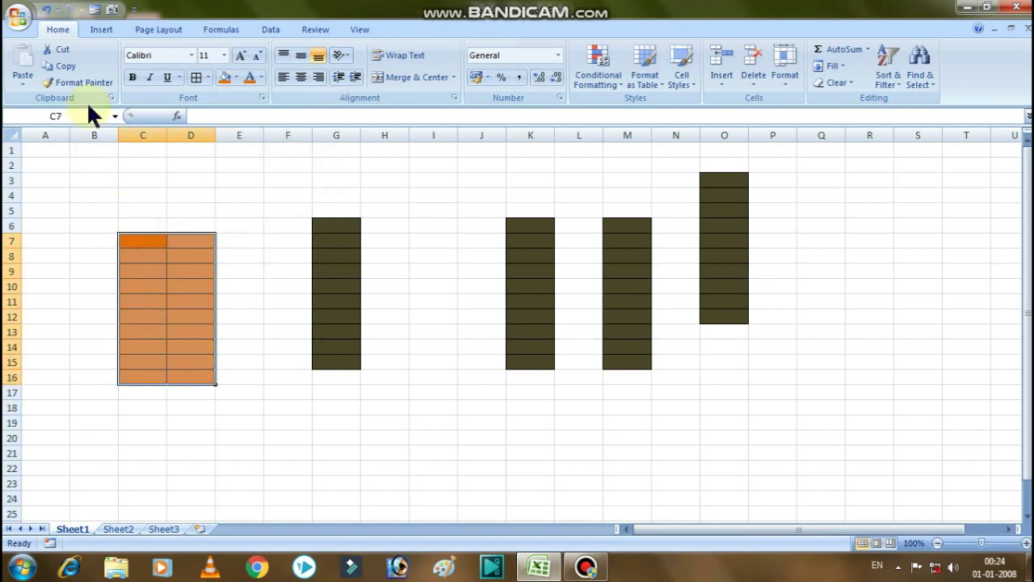
Paint C7:D16's orange fill and borders onto Q8:R17 with Format Painter.
left_click(93, 80)
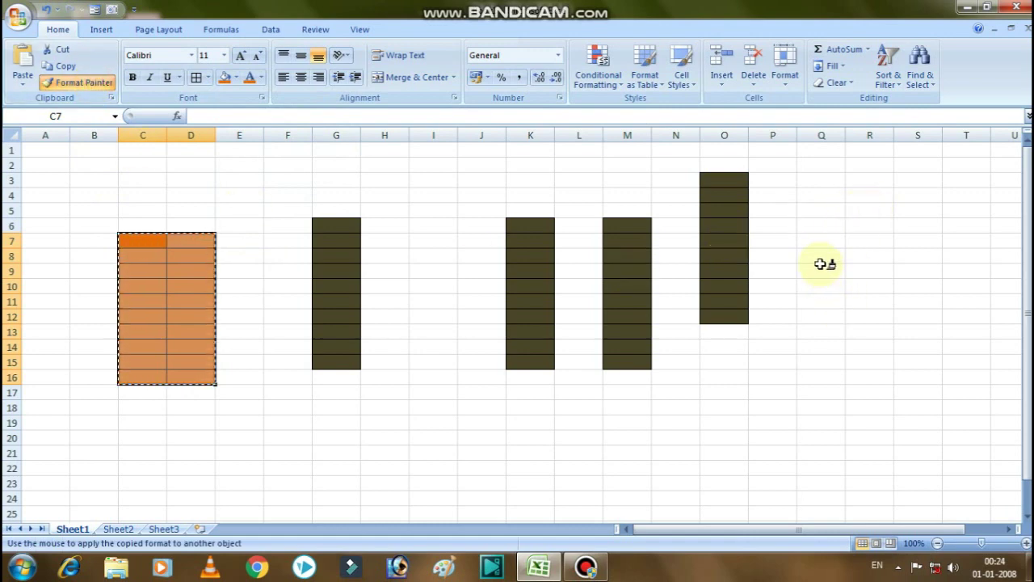
left_click(818, 259)
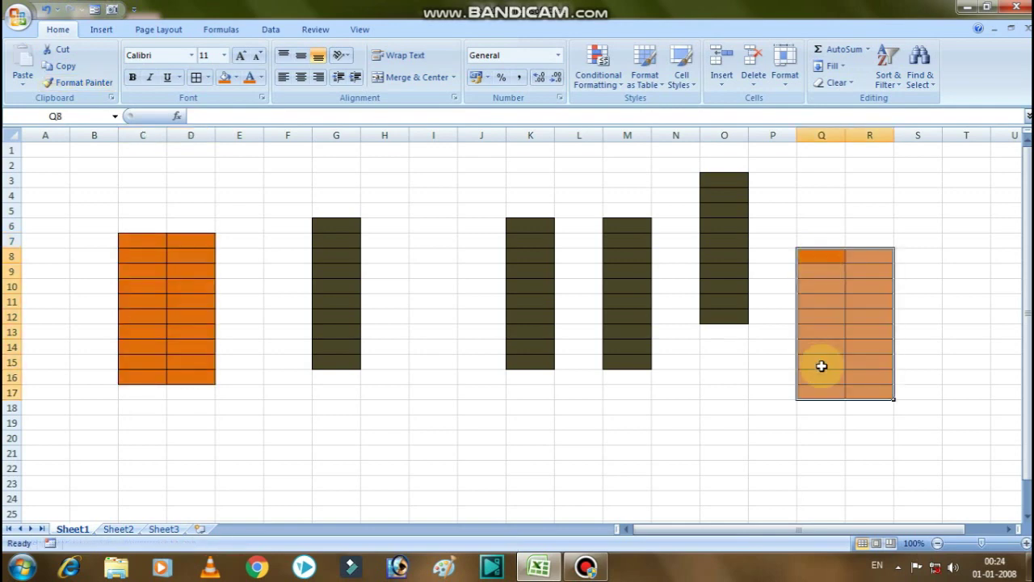
left_click(722, 392)
left_click_drag(818, 257, 878, 396)
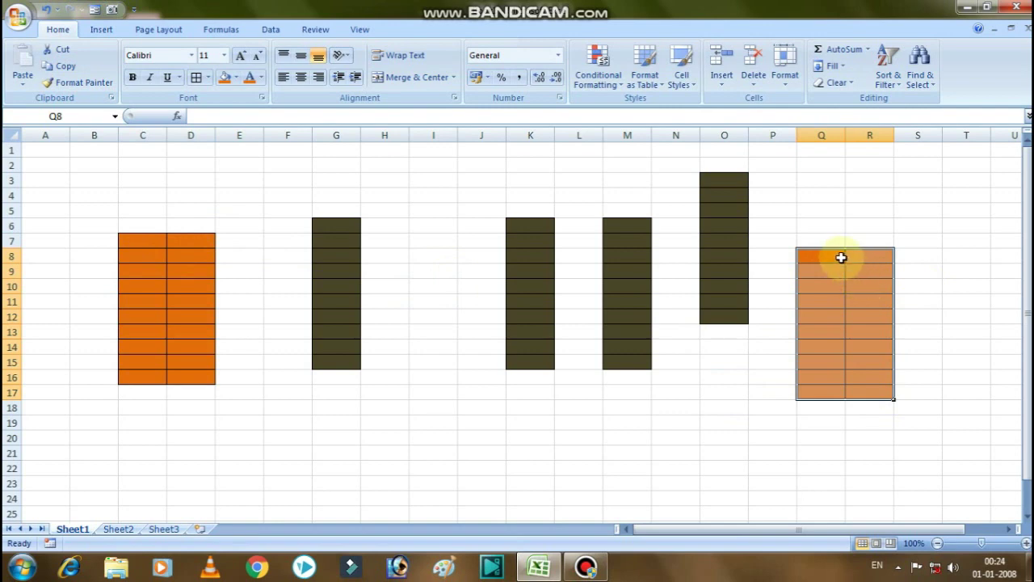
Check cells Q16 through R17 in the new orange block.
left_click(801, 375)
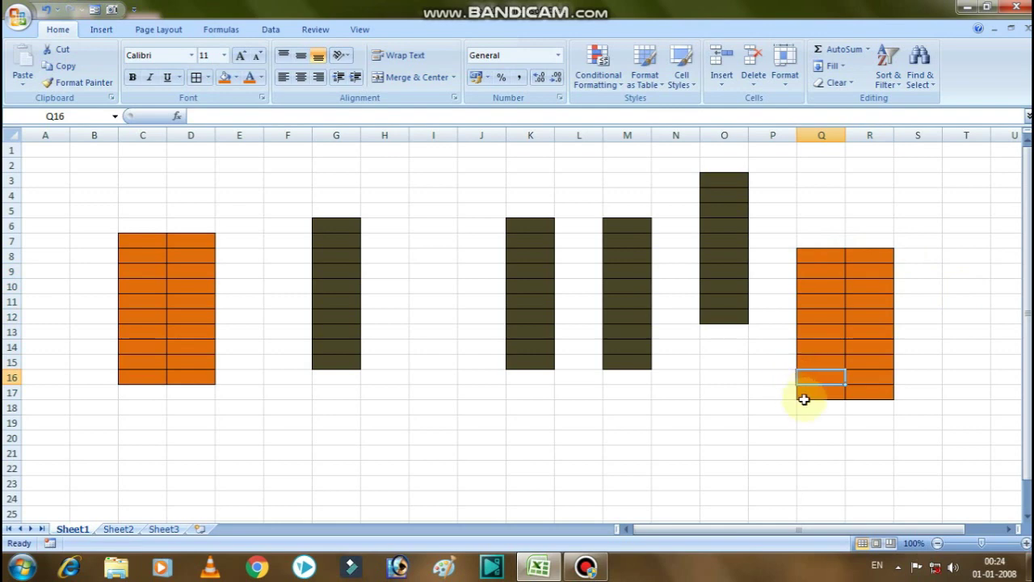
left_click(818, 392)
left_click(824, 374)
left_click(875, 391)
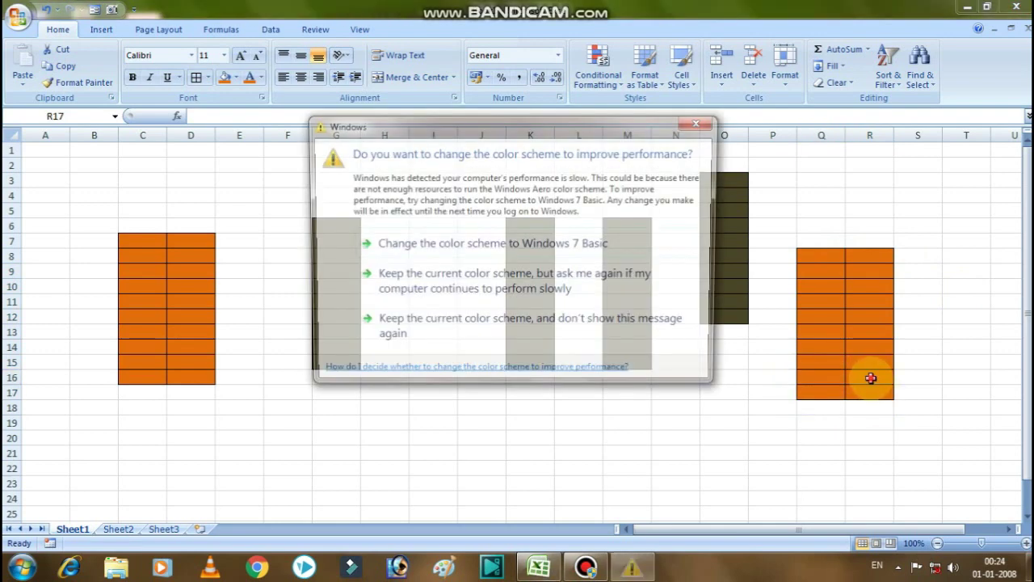